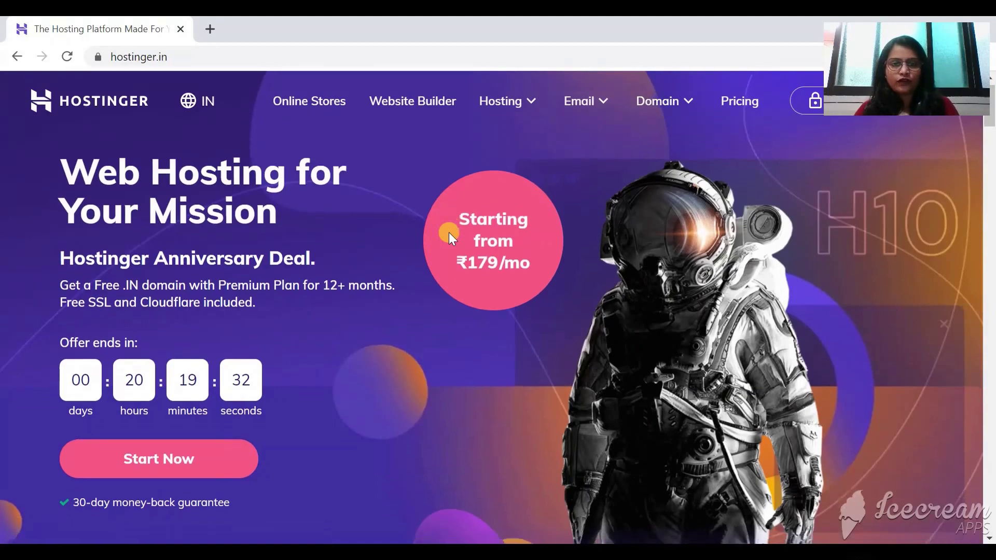
Open Hostinger's Domain Checker page for finding a domain name.
{"action": "scroll", "coordinate": [449, 233], "scroll_direction": "up", "scroll_amount": 8}
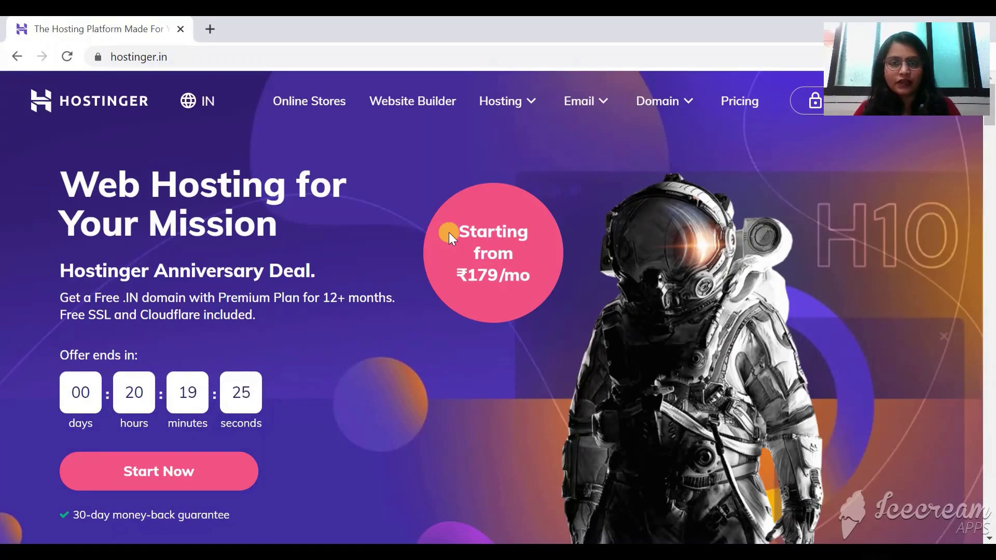
{"action": "left_click", "coordinate": [684, 107]}
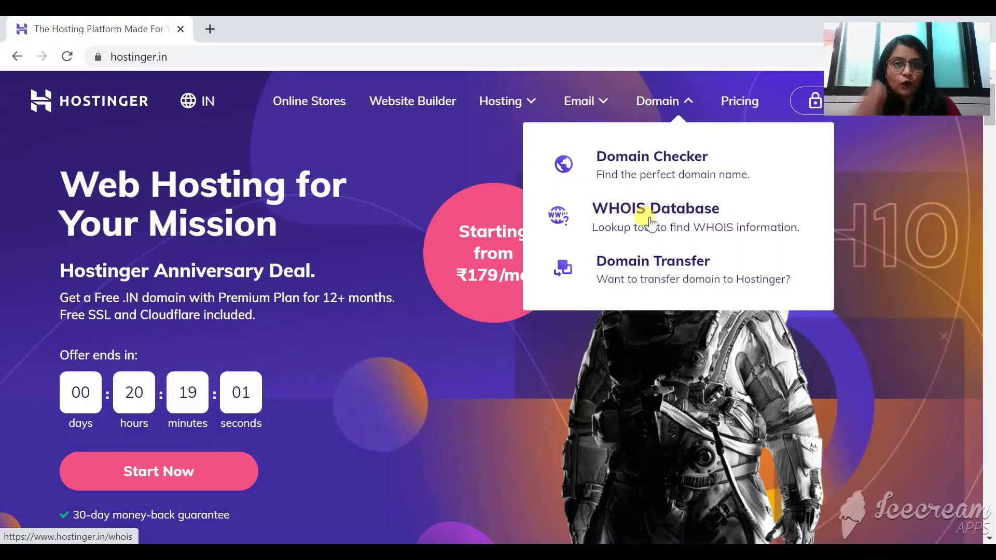
{"action": "left_click", "coordinate": [645, 179]}
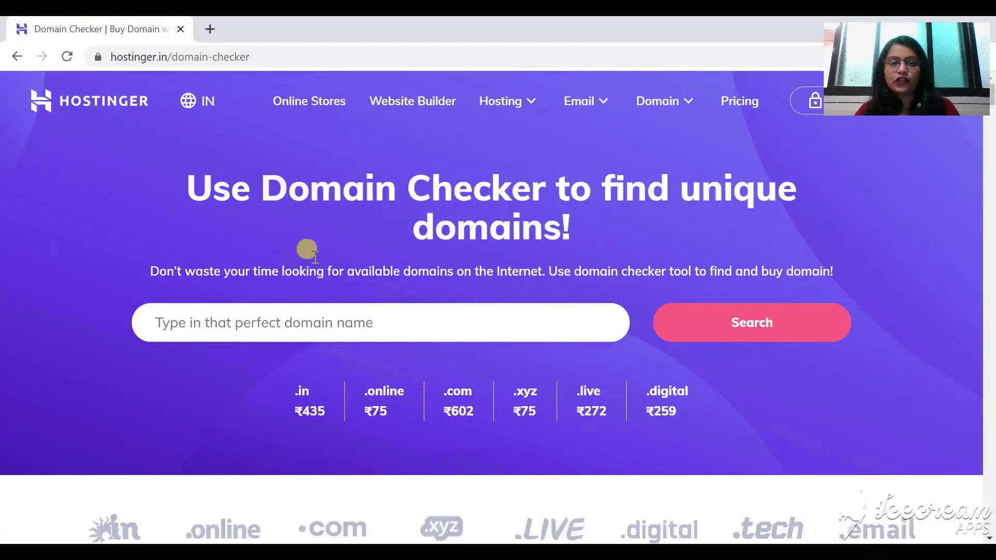
Search the domain checker for "digitech" with the .com extension.
{"action": "left_click", "coordinate": [311, 328]}
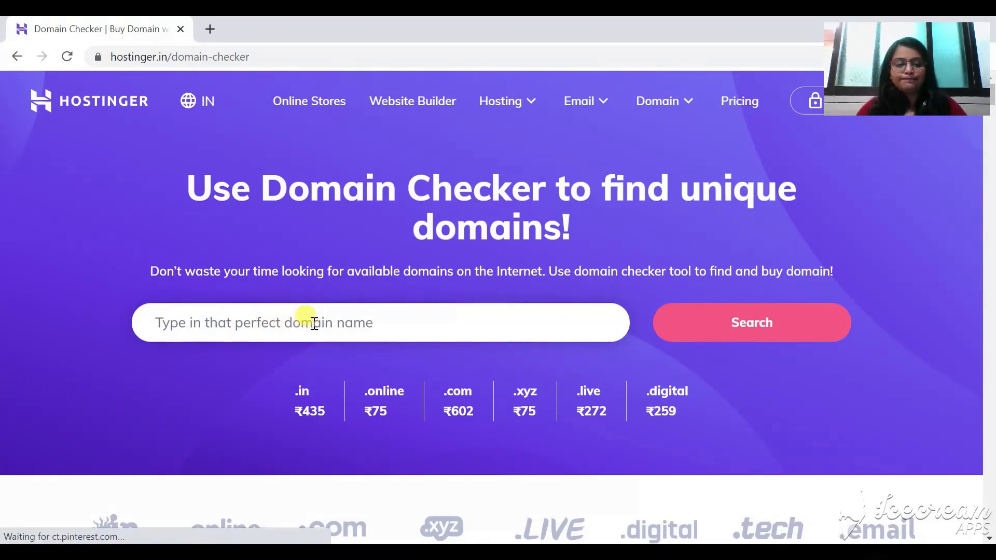
{"action": "type", "text": "digitech"}
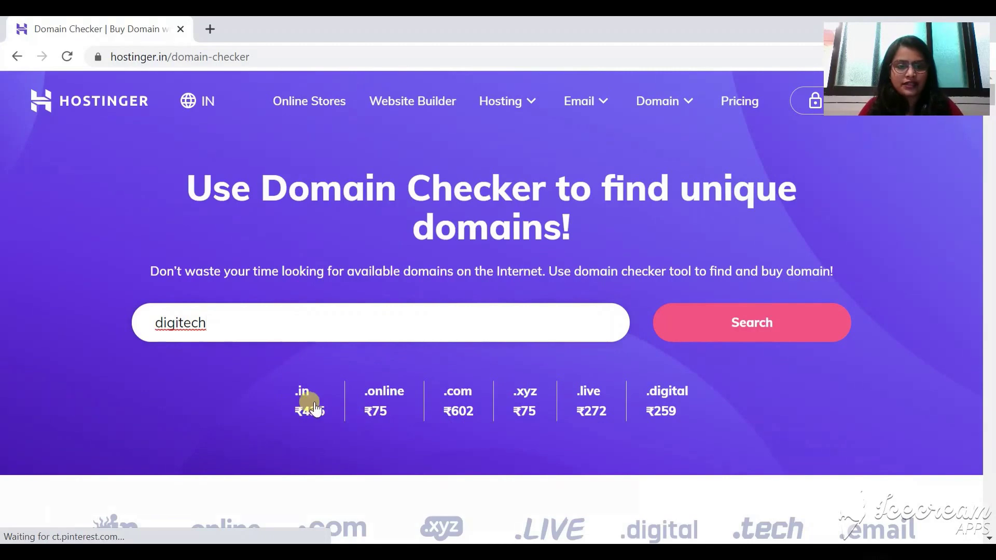
{"action": "left_click", "coordinate": [453, 416]}
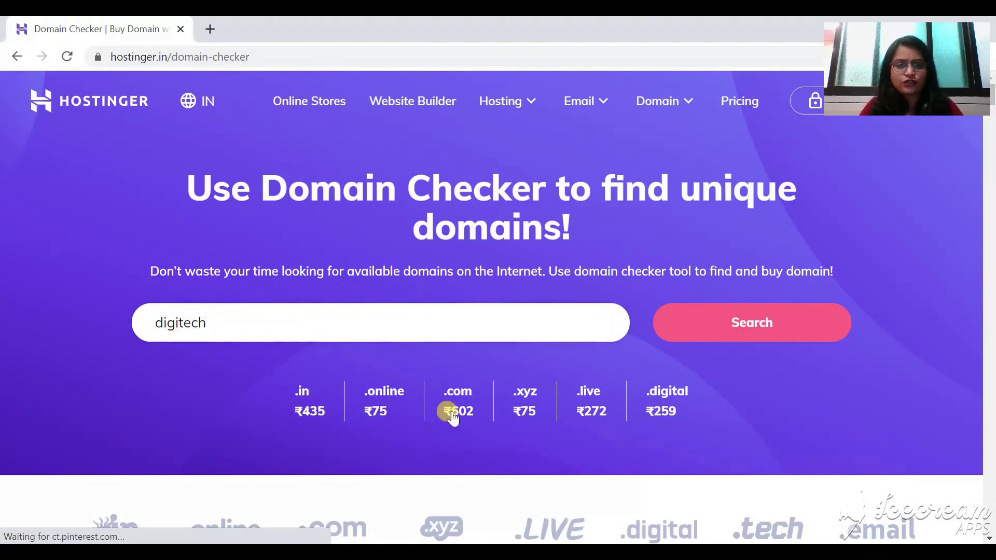
{"action": "left_click", "coordinate": [739, 325]}
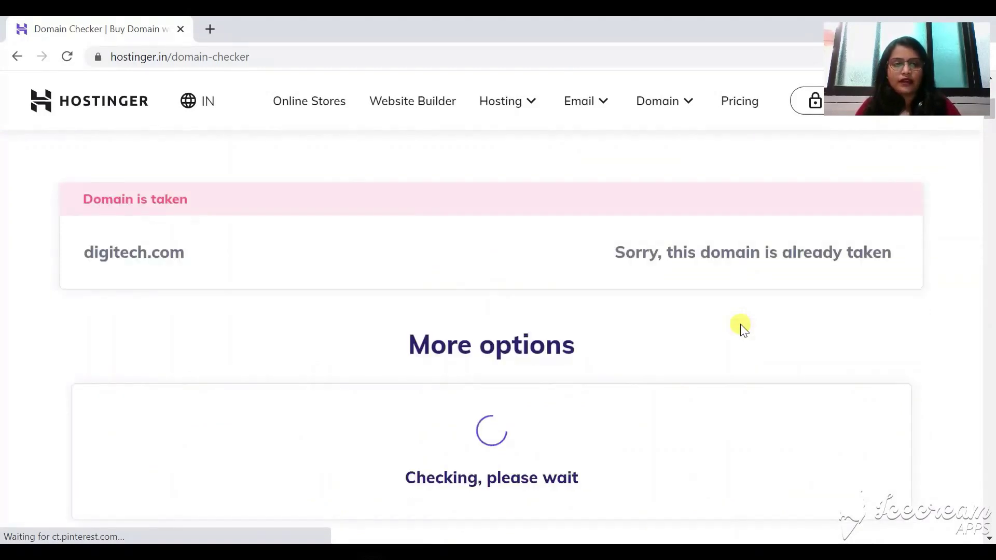
Review the availability of digitech.com, then the other extensions and alternative titles suggested for it.
{"action": "triple_click", "coordinate": [113, 193]}
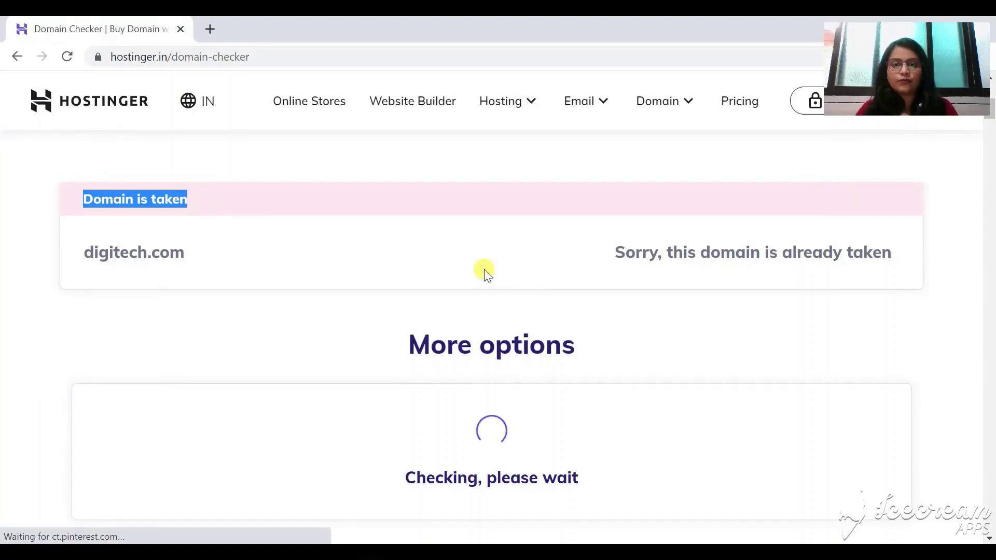
{"action": "scroll", "coordinate": [446, 327], "scroll_direction": "down", "scroll_amount": 3}
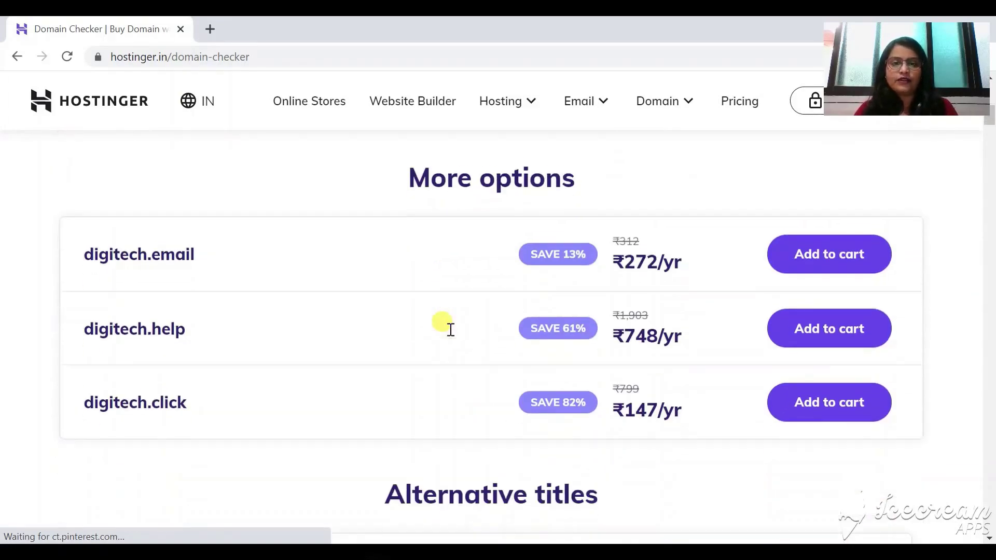
{"action": "scroll", "coordinate": [446, 322], "scroll_direction": "up", "scroll_amount": 2}
{"action": "left_click_drag", "start_coordinate": [401, 218], "coordinate": [594, 220]}
{"action": "scroll", "coordinate": [334, 204], "scroll_direction": "up", "scroll_amount": 2}
{"action": "scroll", "coordinate": [247, 265], "scroll_direction": "down", "scroll_amount": 2}
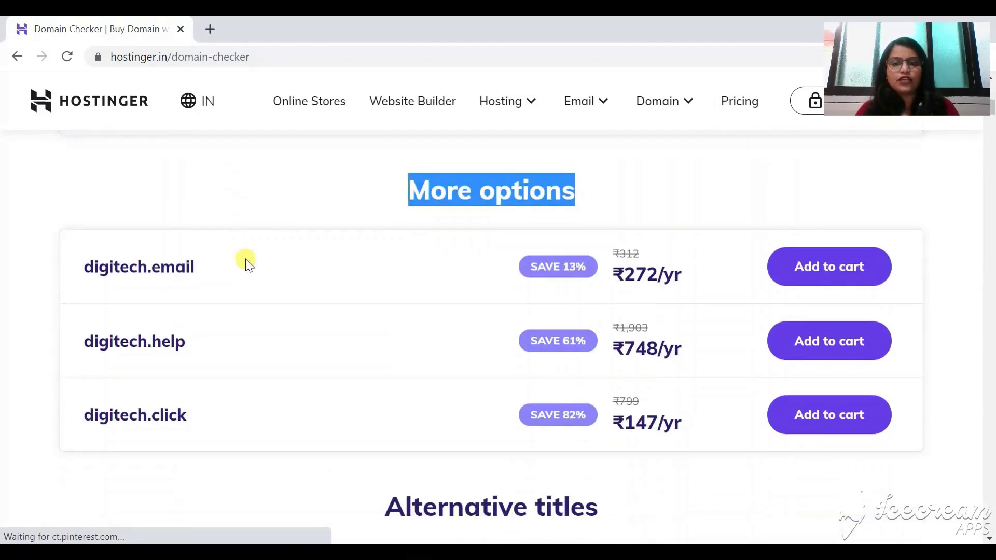
{"action": "scroll", "coordinate": [176, 402], "scroll_direction": "down", "scroll_amount": 2}
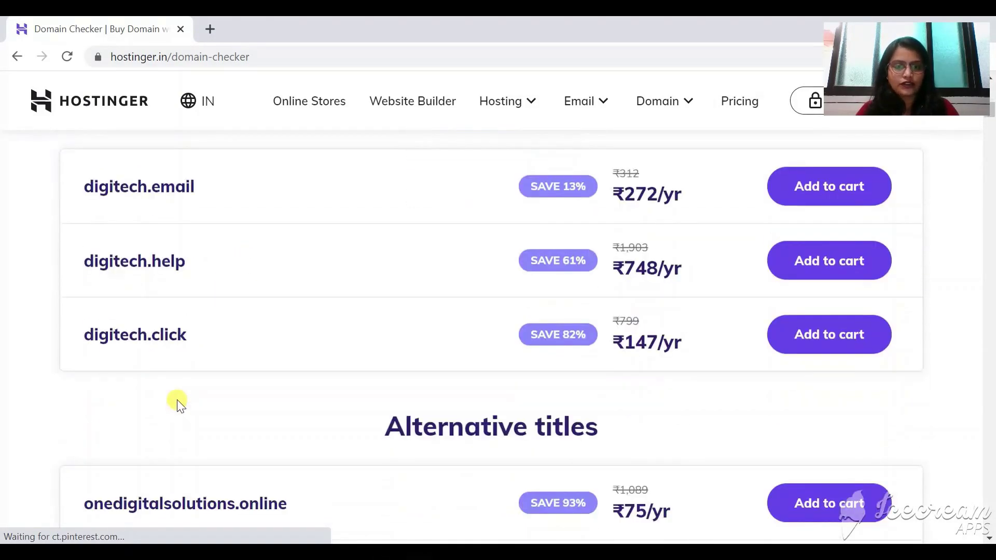
{"action": "scroll", "coordinate": [176, 403], "scroll_direction": "down", "scroll_amount": 2}
{"action": "scroll", "coordinate": [287, 417], "scroll_direction": "down", "scroll_amount": 3}
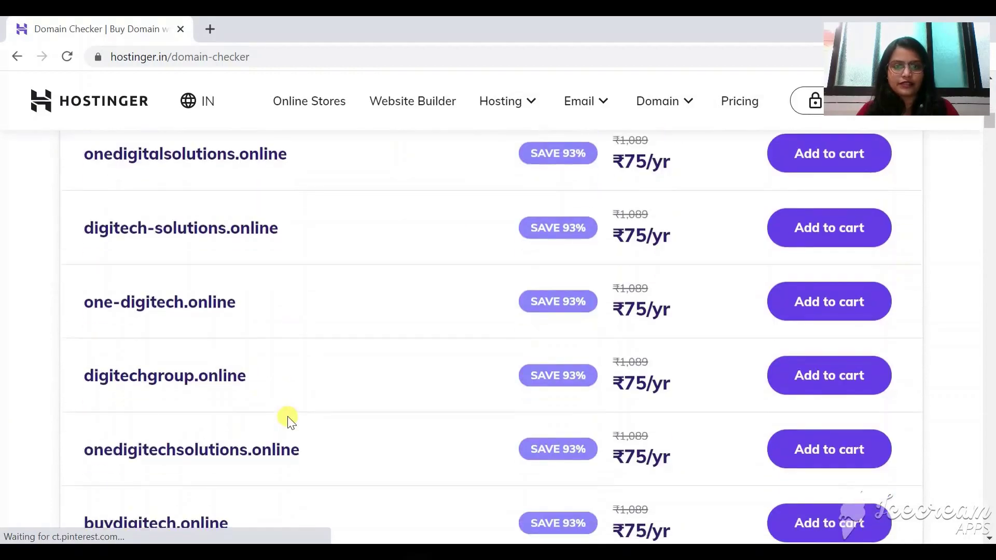
{"action": "scroll", "coordinate": [289, 420], "scroll_direction": "down", "scroll_amount": 8}
Replace the searched domain name with "decodingcode.tech" and check its availability.
{"action": "scroll", "coordinate": [289, 422], "scroll_direction": "up", "scroll_amount": 20}
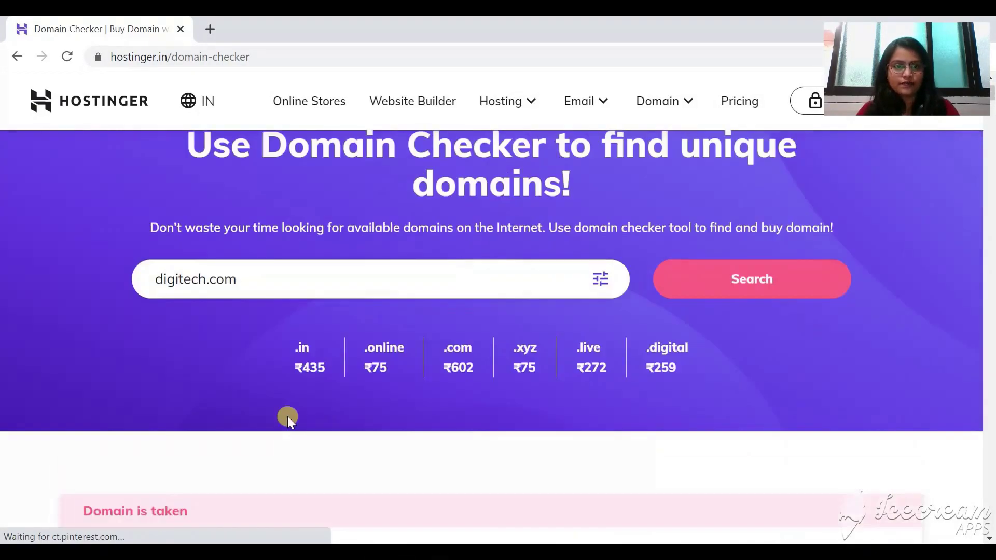
{"action": "scroll", "coordinate": [288, 416], "scroll_direction": "up", "scroll_amount": 1}
{"action": "triple_click", "coordinate": [328, 330]}
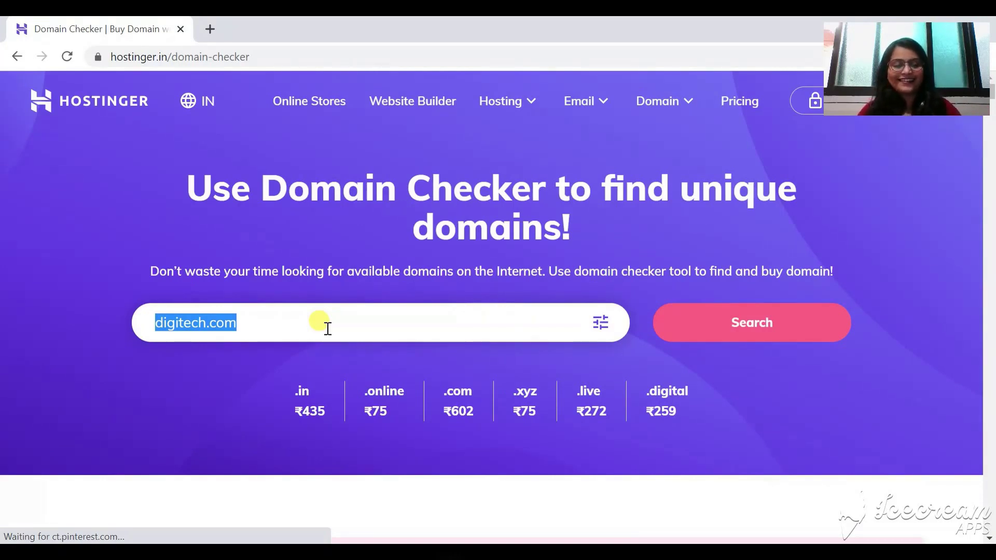
{"action": "type", "text": "d"}
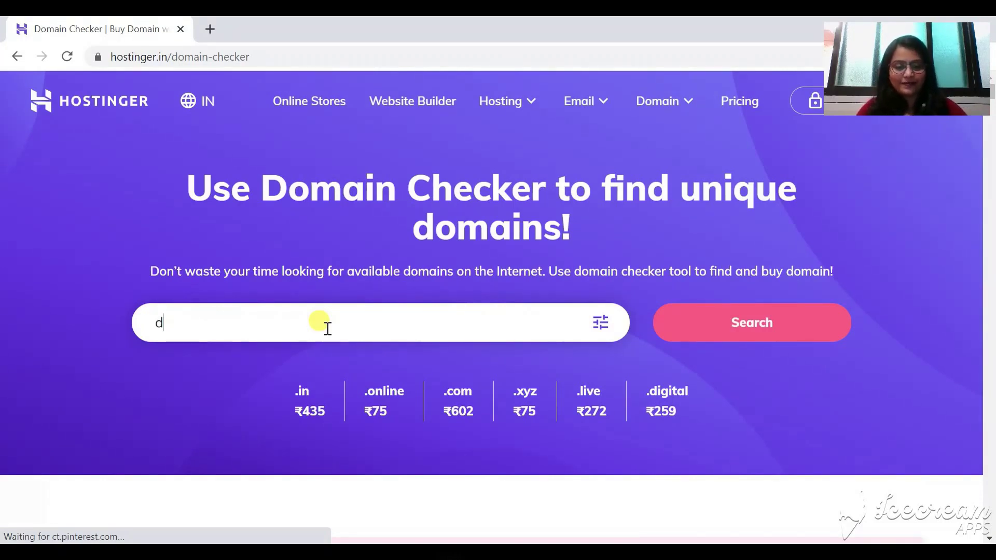
{"action": "type", "text": "ecoding "}
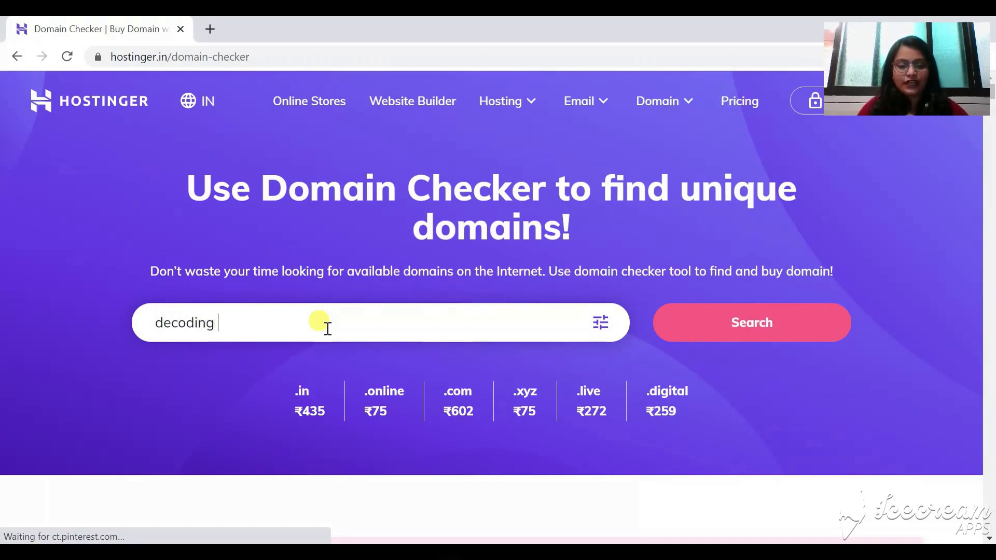
{"action": "type", "text": "code"}
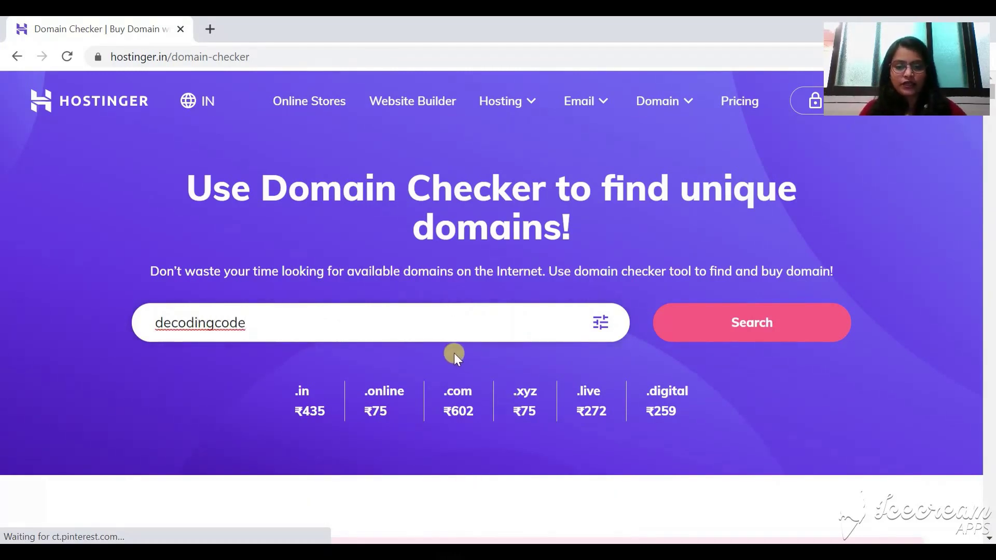
{"action": "type", "text": ".teck"}
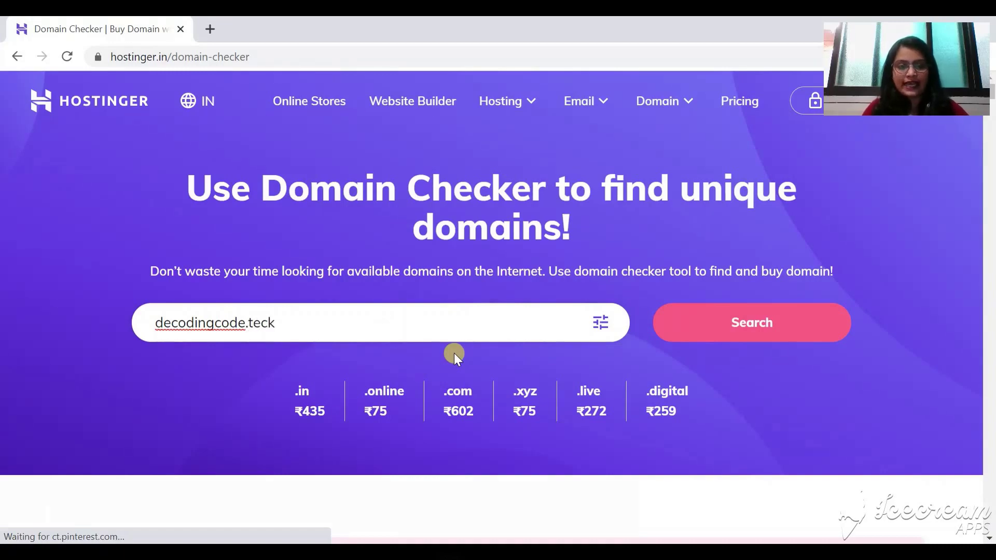
{"action": "key", "text": "BackSpace"}
{"action": "type", "text": "h"}
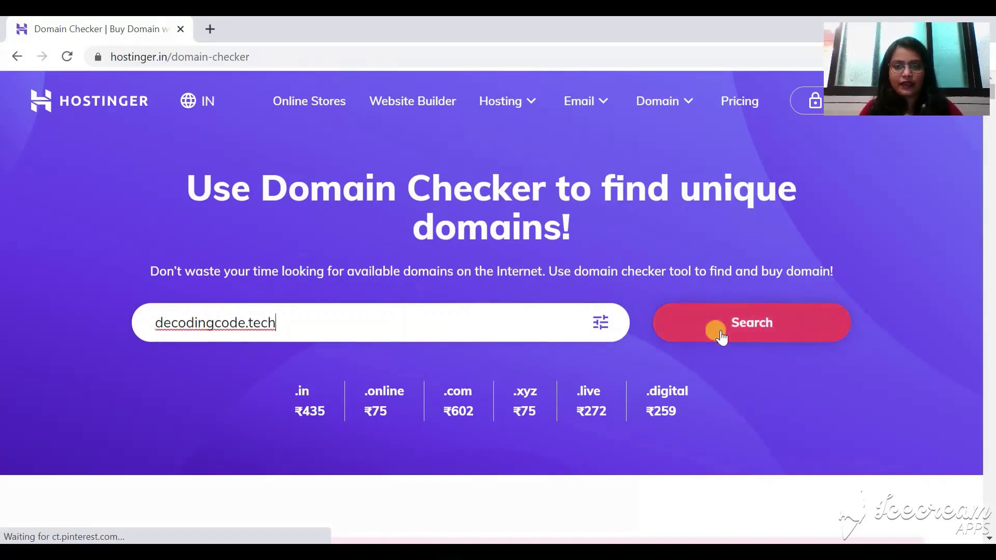
{"action": "left_click", "coordinate": [721, 330]}
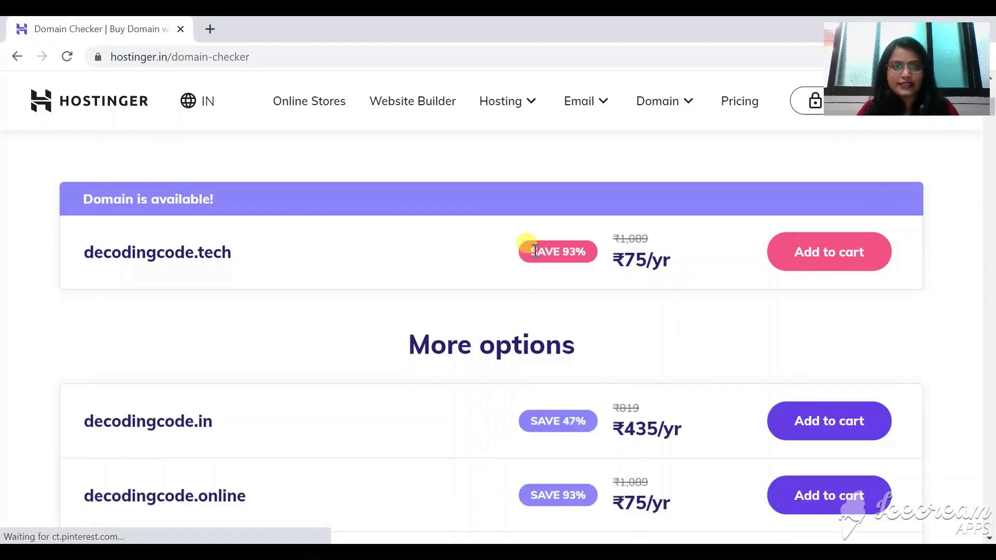
Check the discount and yearly price of decodingcode.tech and add the domain to the cart.
{"action": "left_click_drag", "start_coordinate": [594, 247], "coordinate": [641, 240]}
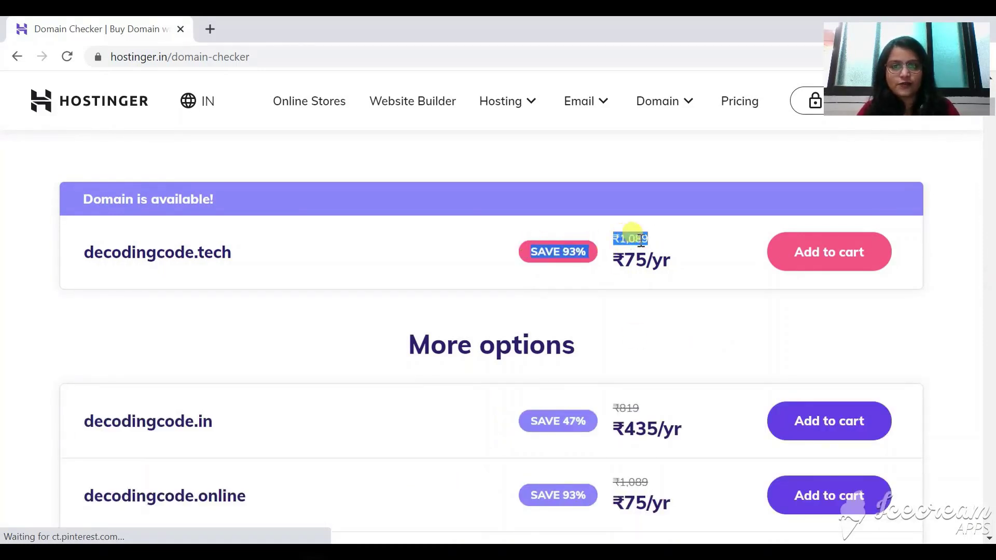
{"action": "left_click", "coordinate": [634, 235]}
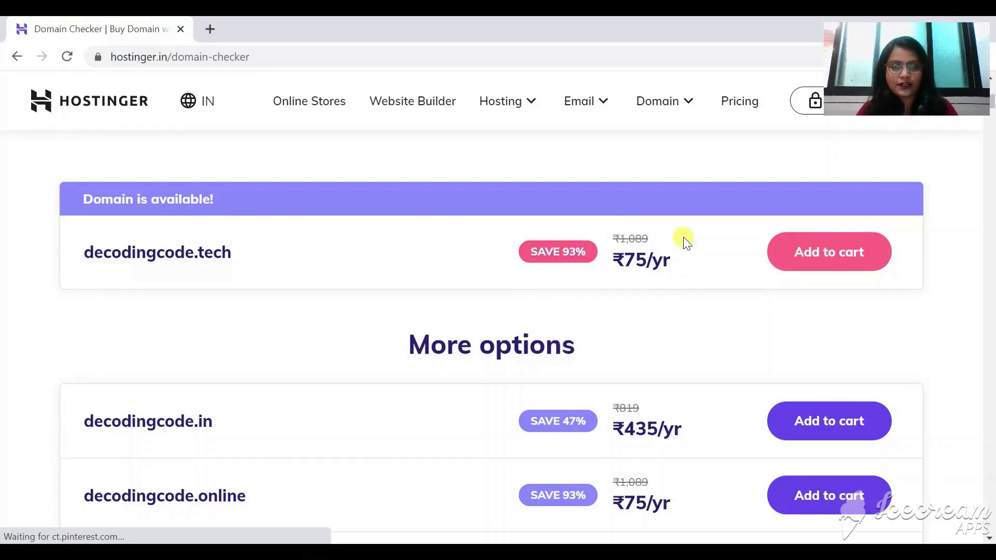
{"action": "left_click_drag", "start_coordinate": [620, 259], "coordinate": [680, 266]}
{"action": "left_click", "coordinate": [813, 262]}
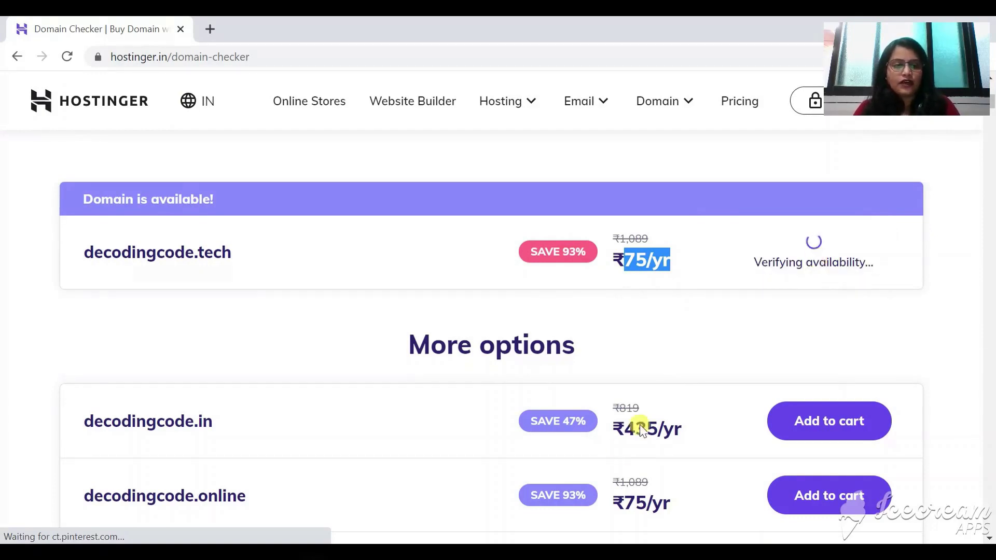
Look through the other extensions and alternative titles suggested for decodingcode, then return to the decodingcode.tech result.
{"action": "scroll", "coordinate": [620, 450], "scroll_direction": "down", "scroll_amount": 1}
{"action": "scroll", "coordinate": [620, 449], "scroll_direction": "down", "scroll_amount": 3}
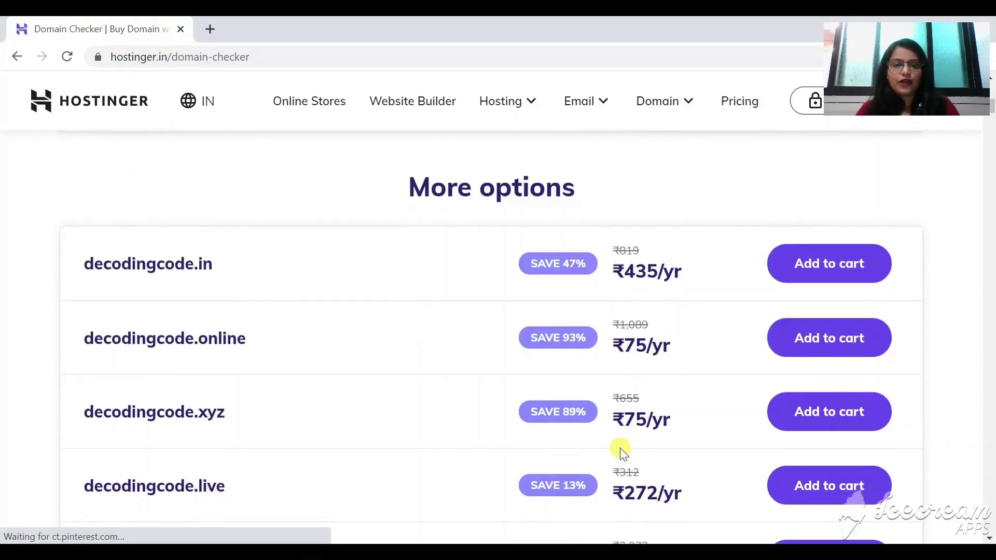
{"action": "scroll", "coordinate": [620, 449], "scroll_direction": "down", "scroll_amount": 15}
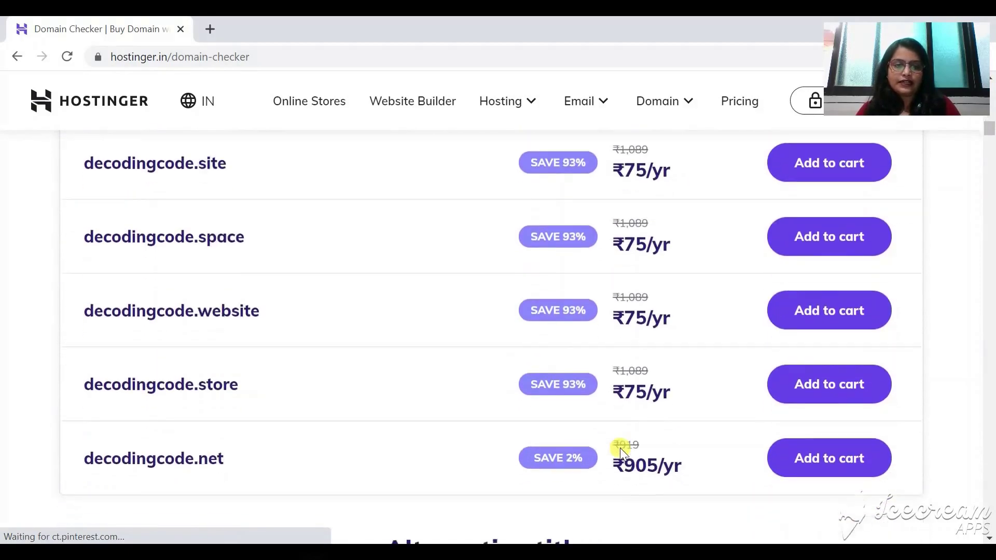
{"action": "scroll", "coordinate": [622, 449], "scroll_direction": "down", "scroll_amount": 7}
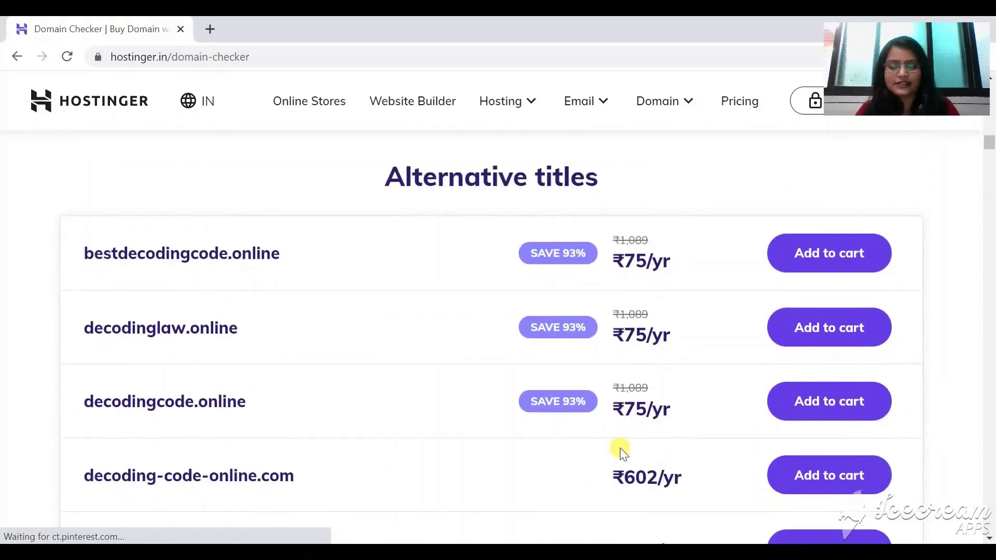
{"action": "scroll", "coordinate": [623, 452], "scroll_direction": "down", "scroll_amount": 8}
{"action": "scroll", "coordinate": [620, 452], "scroll_direction": "up", "scroll_amount": 20}
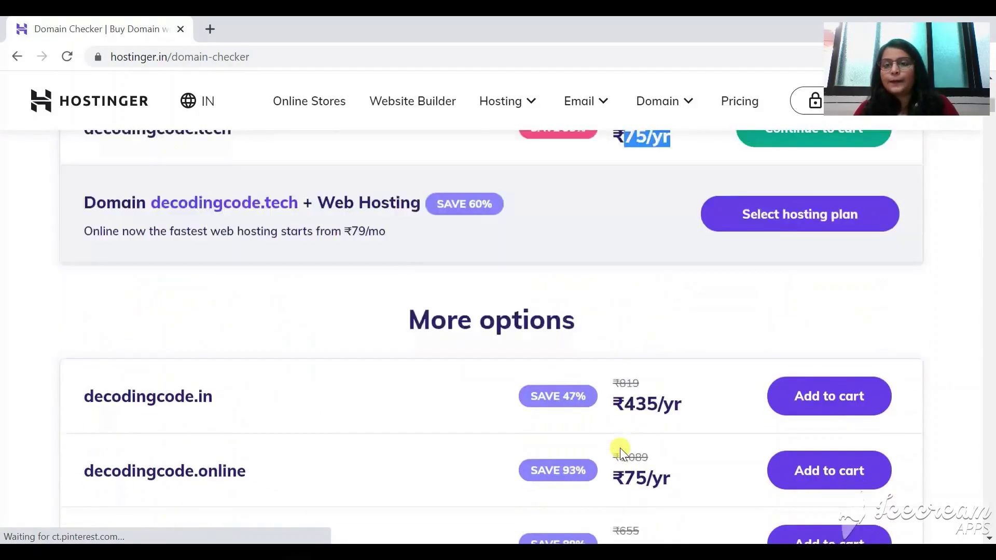
{"action": "scroll", "coordinate": [621, 449], "scroll_direction": "up", "scroll_amount": 7}
{"action": "scroll", "coordinate": [621, 451], "scroll_direction": "down", "scroll_amount": 3}
Review the decodingcode.tech plus Web Hosting offer and show the hosting plans that can be bundled with the domain.
{"action": "left_click", "coordinate": [565, 411]}
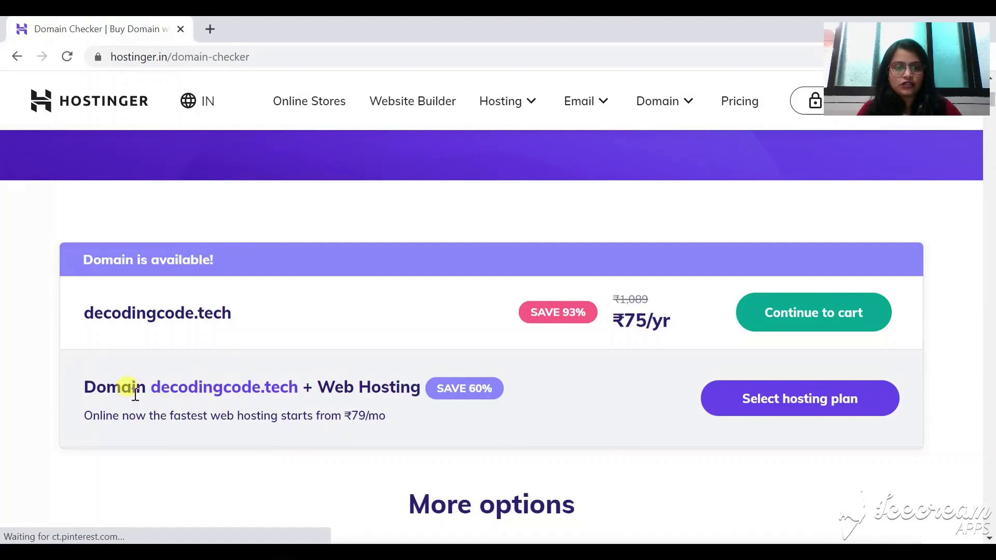
{"action": "left_click_drag", "start_coordinate": [96, 386], "coordinate": [308, 407]}
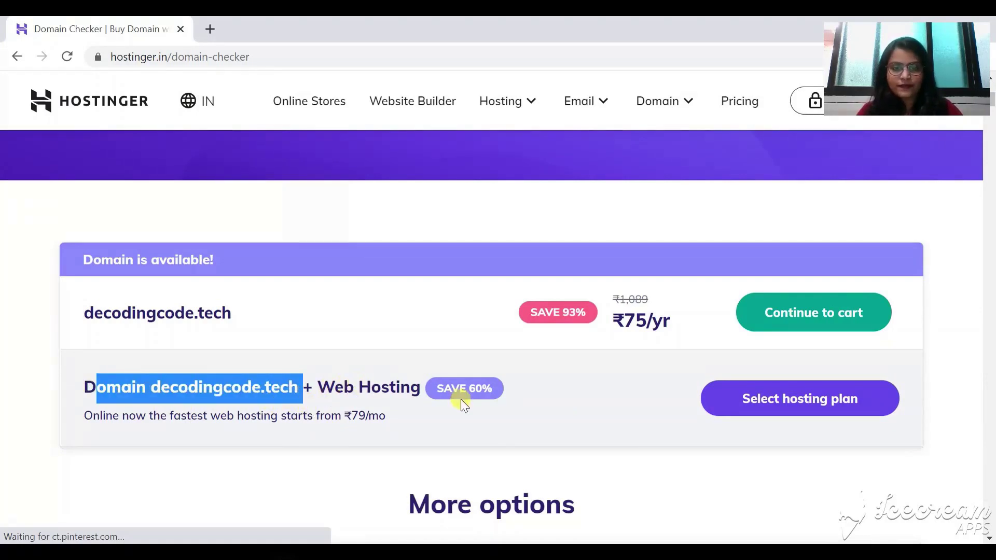
{"action": "left_click_drag", "start_coordinate": [441, 387], "coordinate": [498, 393]}
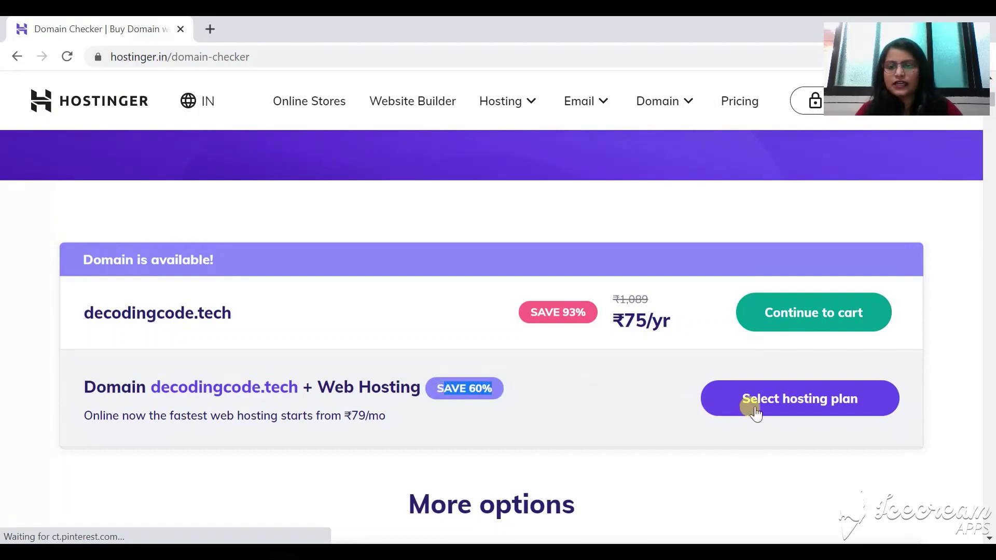
{"action": "left_click", "coordinate": [774, 407]}
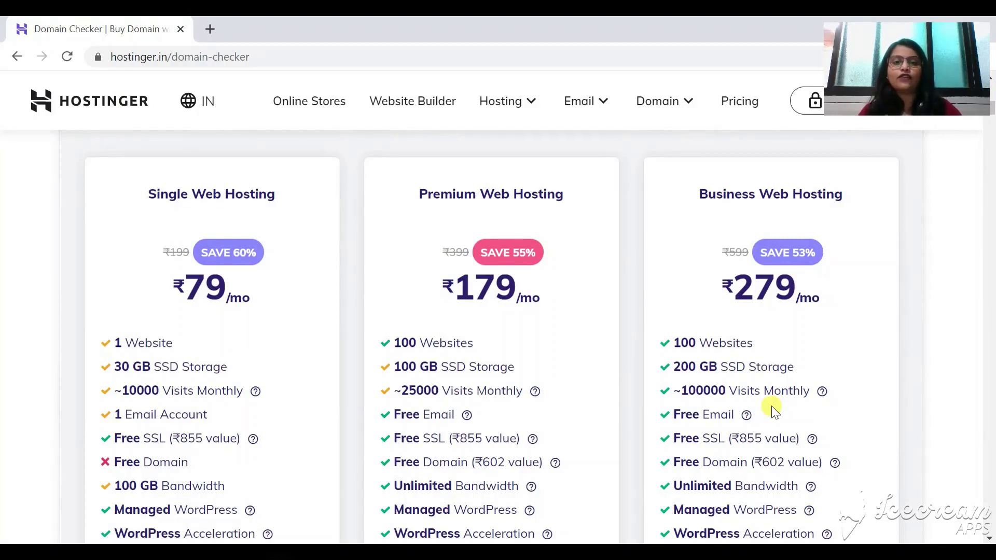
Compare the Single, Premium and Business Web Hosting plans, examining the monthly price of Single Web Hosting.
{"action": "scroll", "coordinate": [568, 421], "scroll_direction": "down", "scroll_amount": 1}
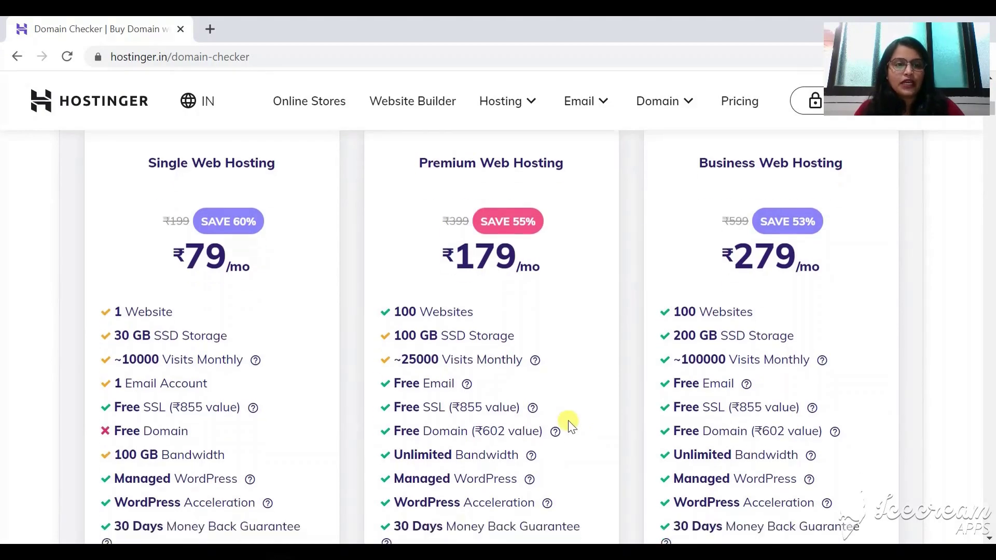
{"action": "scroll", "coordinate": [568, 421], "scroll_direction": "up", "scroll_amount": 1}
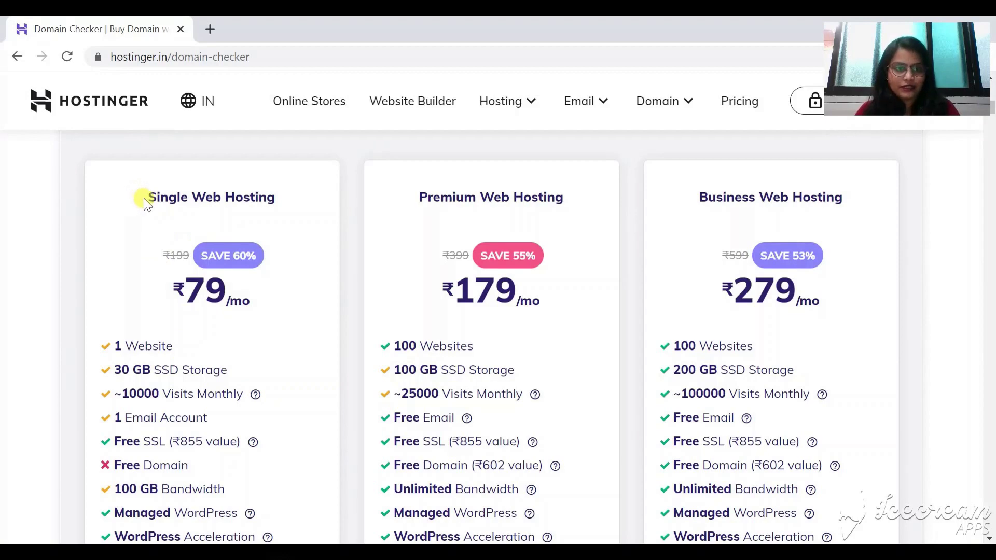
{"action": "left_click_drag", "start_coordinate": [144, 198], "coordinate": [262, 207]}
{"action": "scroll", "coordinate": [296, 322], "scroll_direction": "down", "scroll_amount": 2}
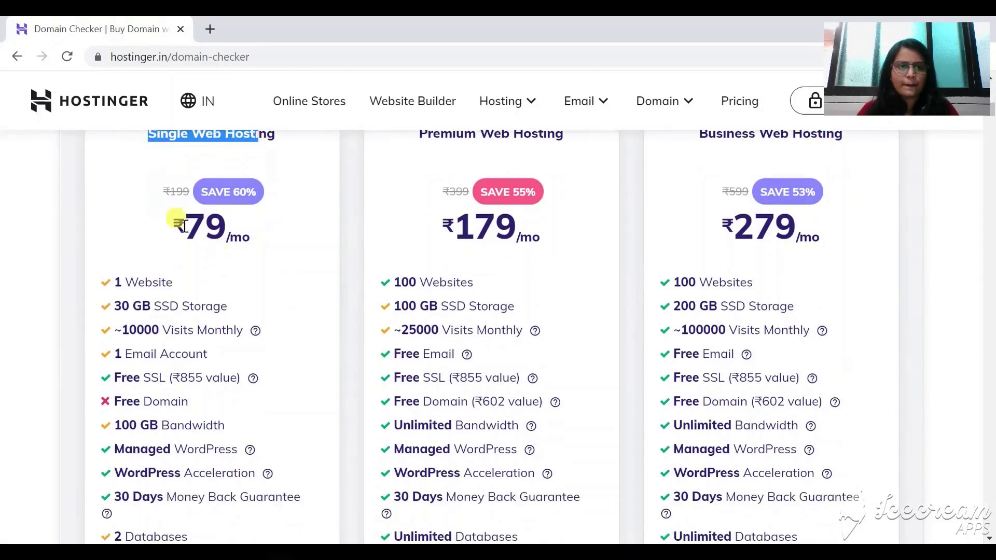
{"action": "left_click_drag", "start_coordinate": [171, 218], "coordinate": [260, 249]}
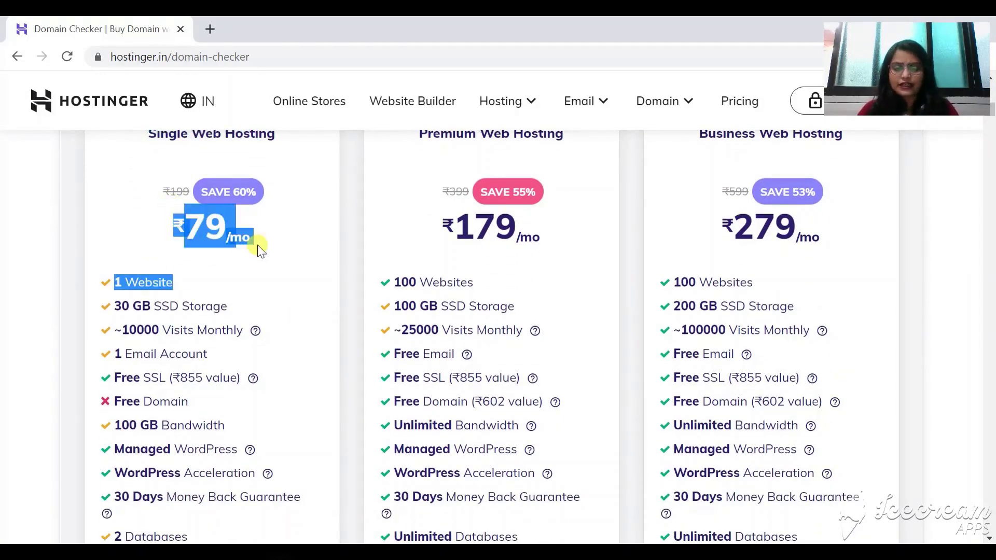
{"action": "scroll", "coordinate": [258, 245], "scroll_direction": "down", "scroll_amount": 1}
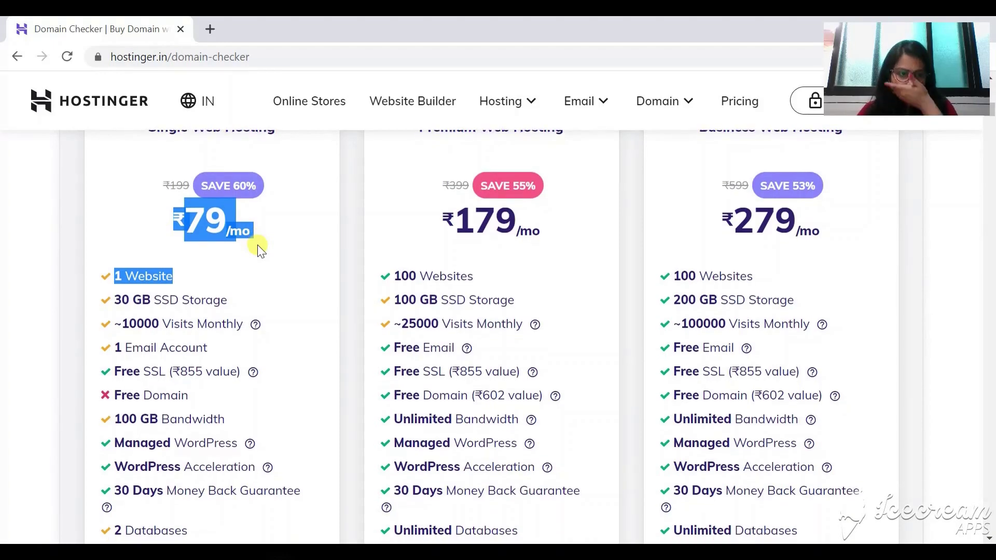
{"action": "left_click", "coordinate": [258, 245]}
{"action": "left_click_drag", "start_coordinate": [167, 211], "coordinate": [254, 239]}
{"action": "left_click", "coordinate": [254, 241]}
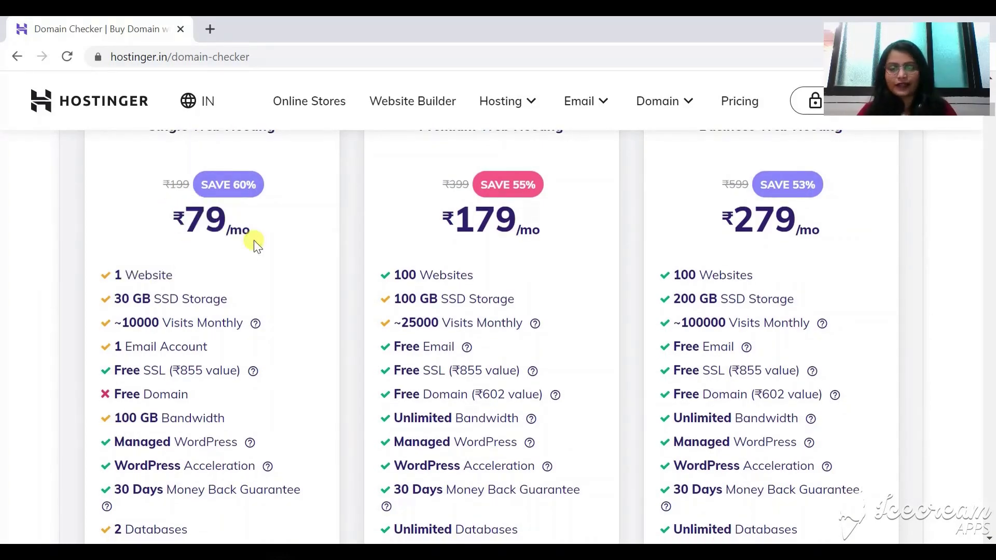
Expand the complete feature lists of the web hosting plans and return to the start of the lists.
{"action": "scroll", "coordinate": [155, 334], "scroll_direction": "down", "scroll_amount": 4}
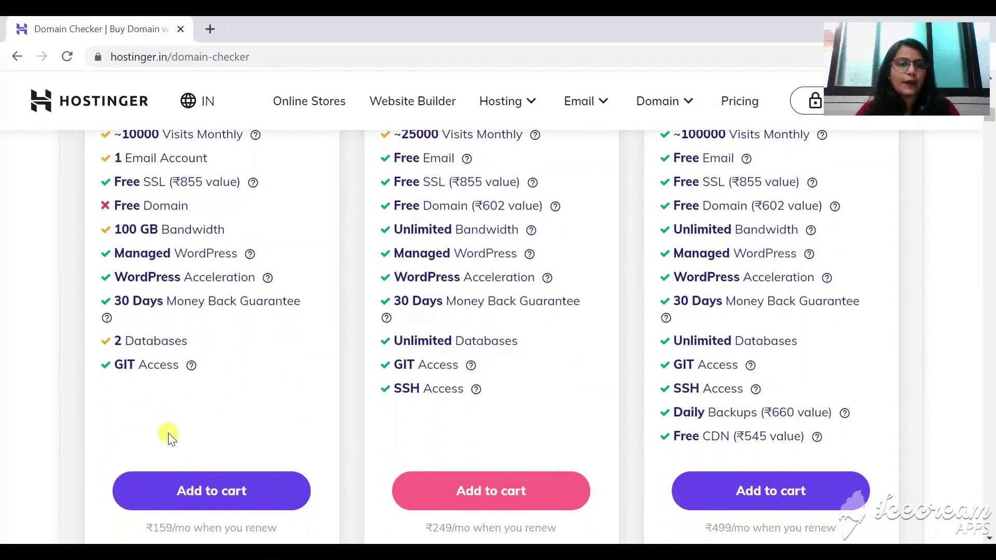
{"action": "scroll", "coordinate": [234, 470], "scroll_direction": "down", "scroll_amount": 2}
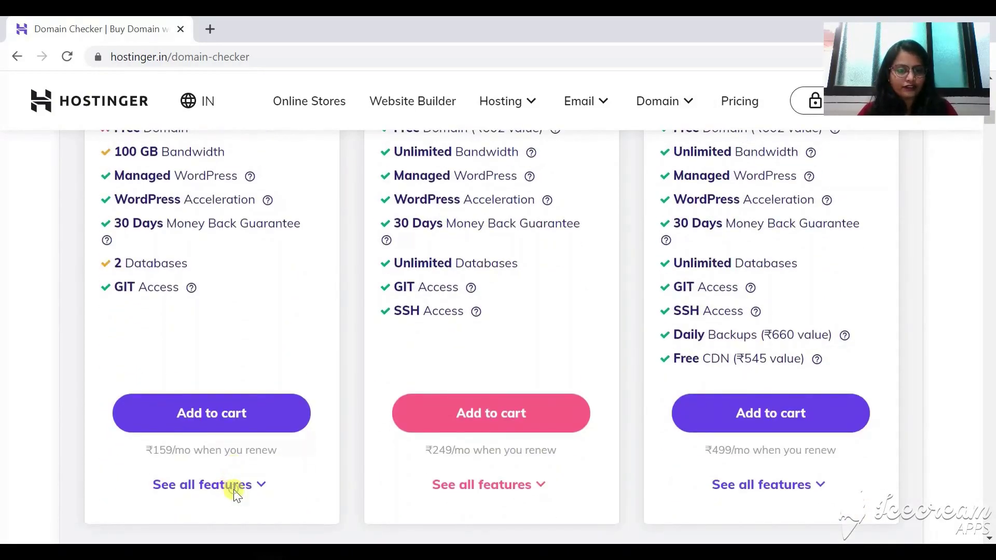
{"action": "scroll", "coordinate": [235, 490], "scroll_direction": "up", "scroll_amount": 6}
{"action": "scroll", "coordinate": [242, 389], "scroll_direction": "down", "scroll_amount": 2}
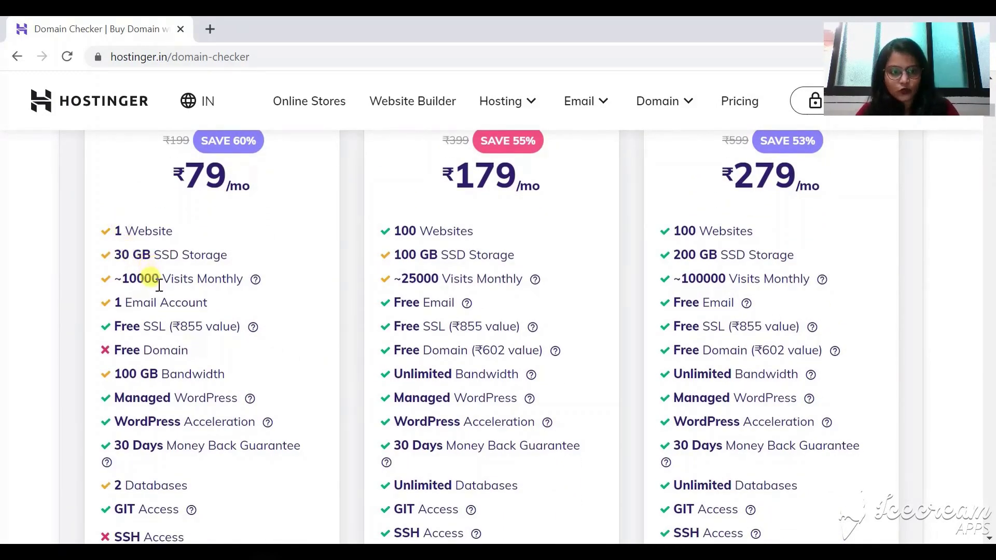
Examine the Single Web Hosting plan's website, storage, visits, email, SSL and free domain entries.
{"action": "scroll", "coordinate": [159, 287], "scroll_direction": "down", "scroll_amount": 1}
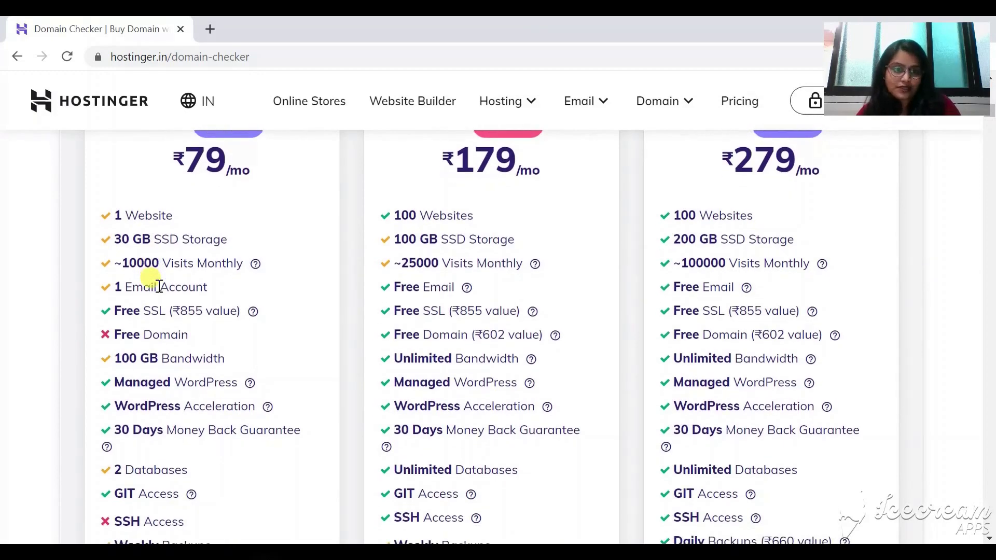
{"action": "scroll", "coordinate": [159, 286], "scroll_direction": "down", "scroll_amount": 1}
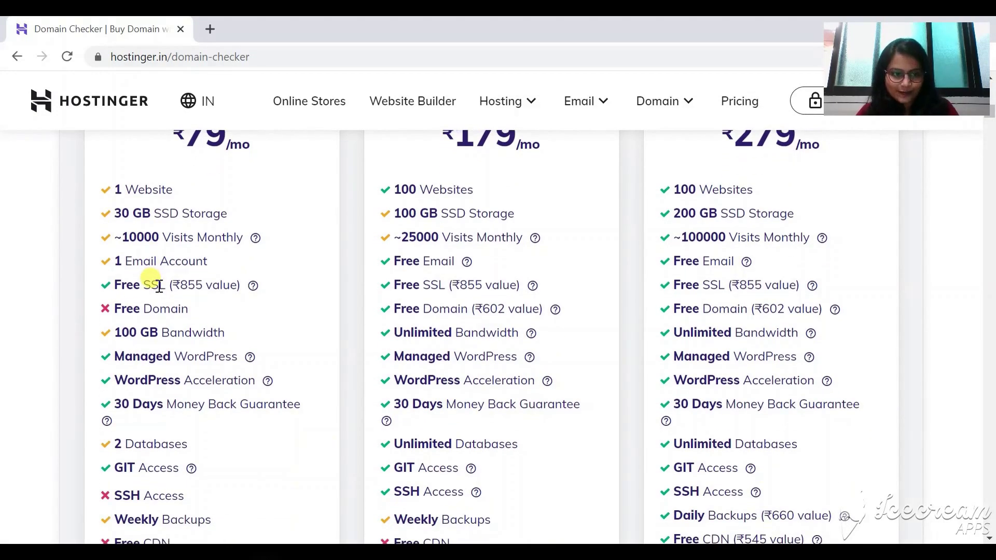
{"action": "scroll", "coordinate": [160, 286], "scroll_direction": "down", "scroll_amount": 1}
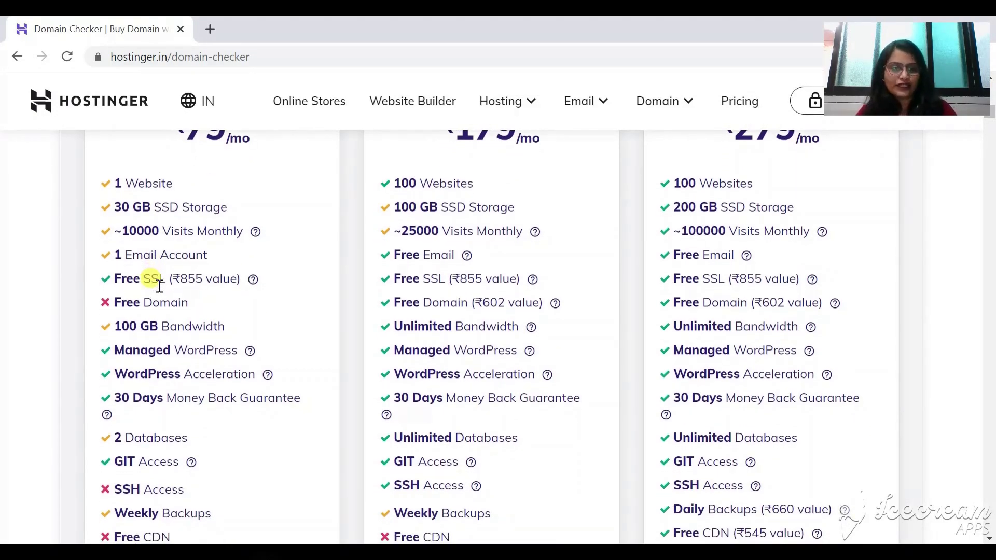
{"action": "scroll", "coordinate": [159, 284], "scroll_direction": "down", "scroll_amount": 1}
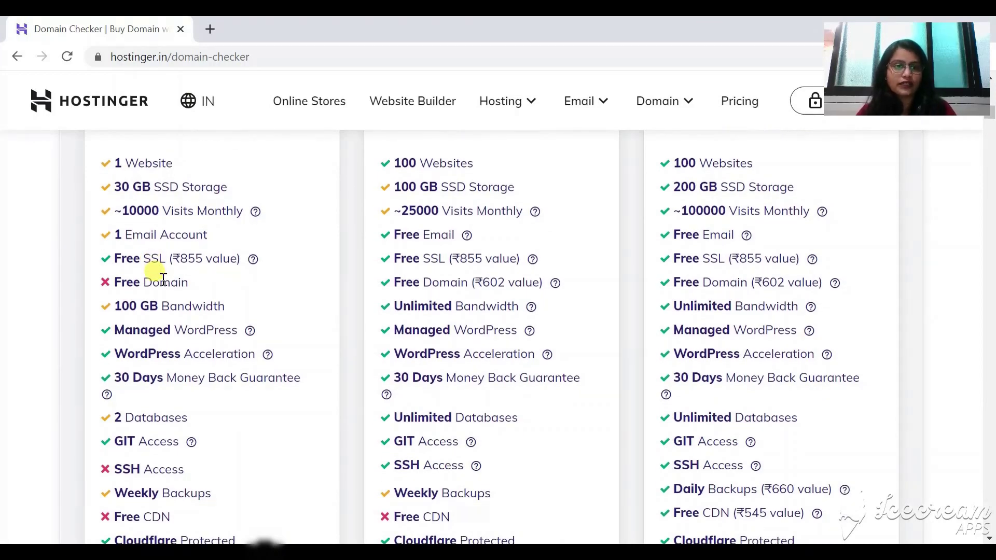
{"action": "scroll", "coordinate": [163, 278], "scroll_direction": "down", "scroll_amount": 1}
{"action": "scroll", "coordinate": [163, 280], "scroll_direction": "down", "scroll_amount": 1}
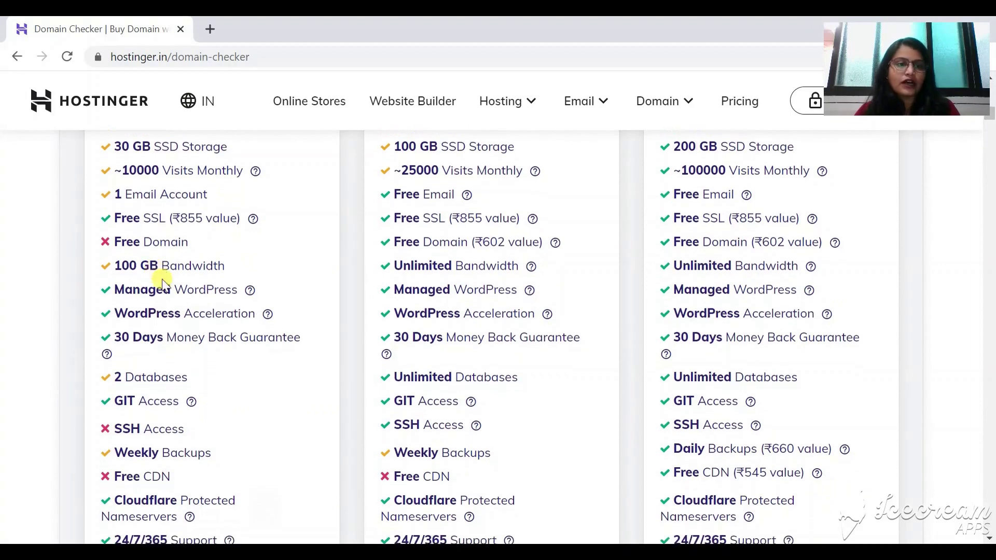
{"action": "triple_click", "coordinate": [148, 241]}
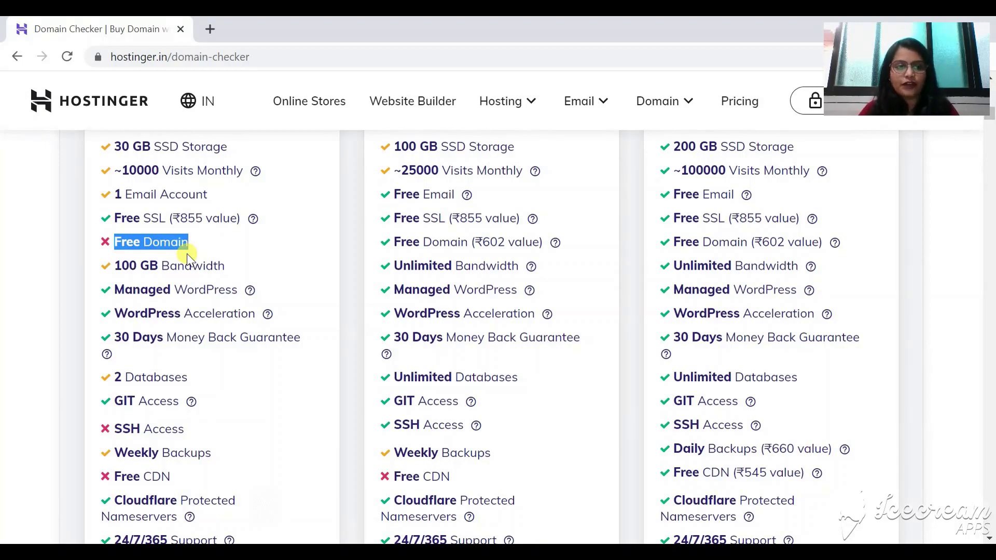
{"action": "scroll", "coordinate": [197, 272], "scroll_direction": "down", "scroll_amount": 1}
{"action": "scroll", "coordinate": [199, 274], "scroll_direction": "down", "scroll_amount": 1}
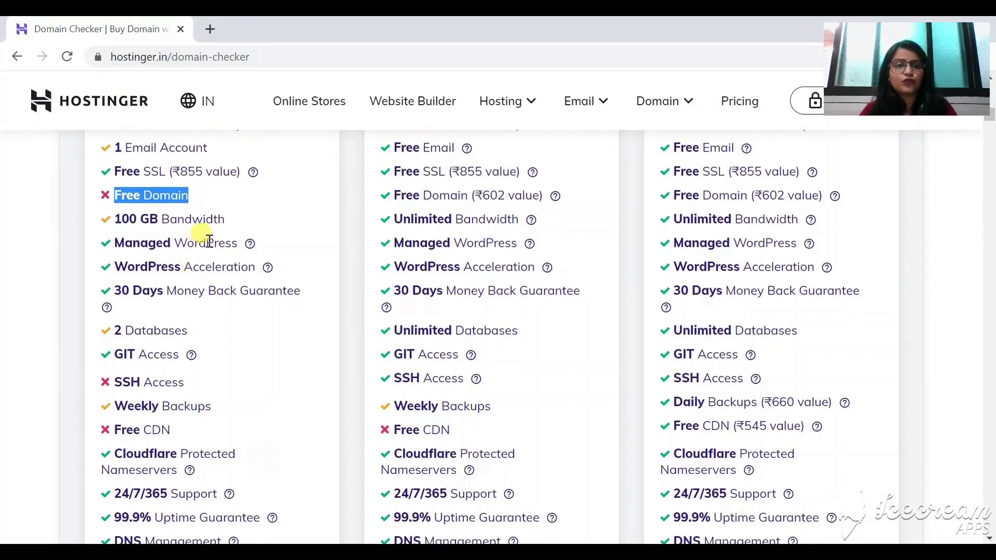
Review the Single Web Hosting plan's WordPress, money-back guarantee, database, GIT, support and uptime features.
{"action": "triple_click", "coordinate": [209, 241]}
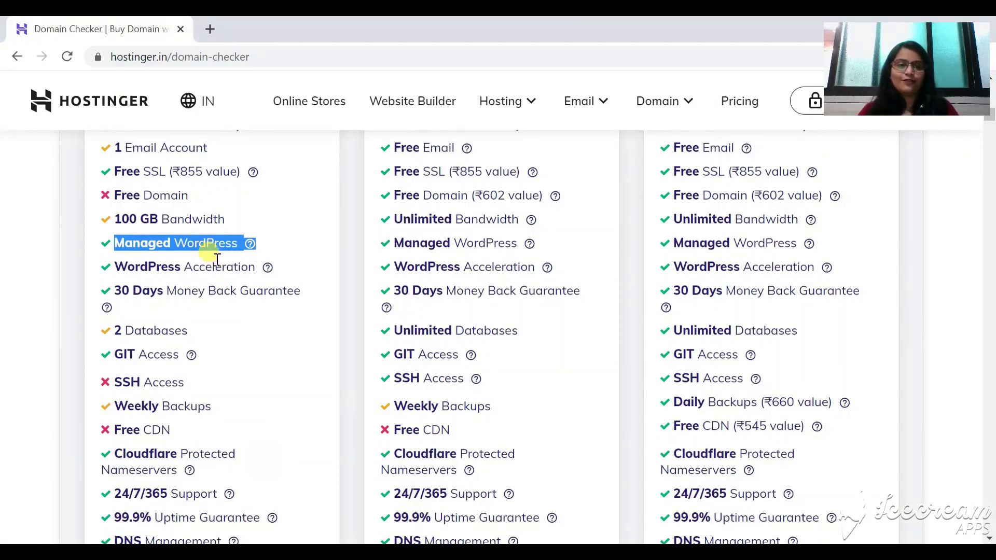
{"action": "scroll", "coordinate": [217, 259], "scroll_direction": "down", "scroll_amount": 1}
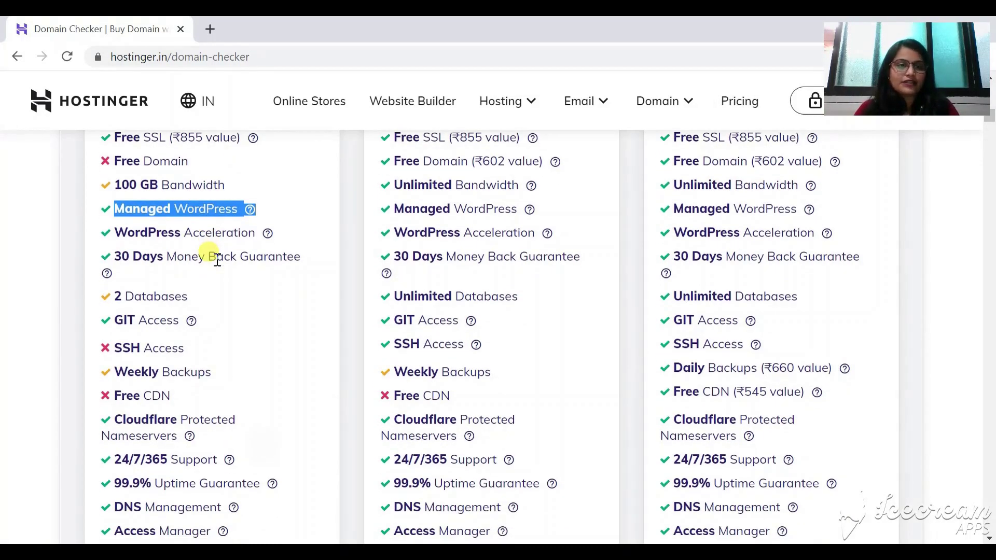
{"action": "triple_click", "coordinate": [217, 261]}
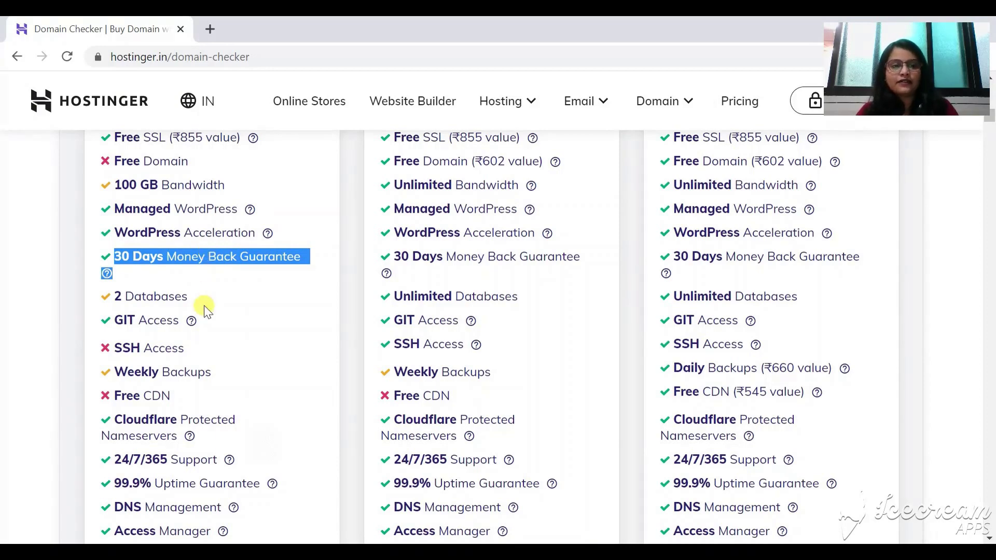
{"action": "scroll", "coordinate": [202, 309], "scroll_direction": "down", "scroll_amount": 1}
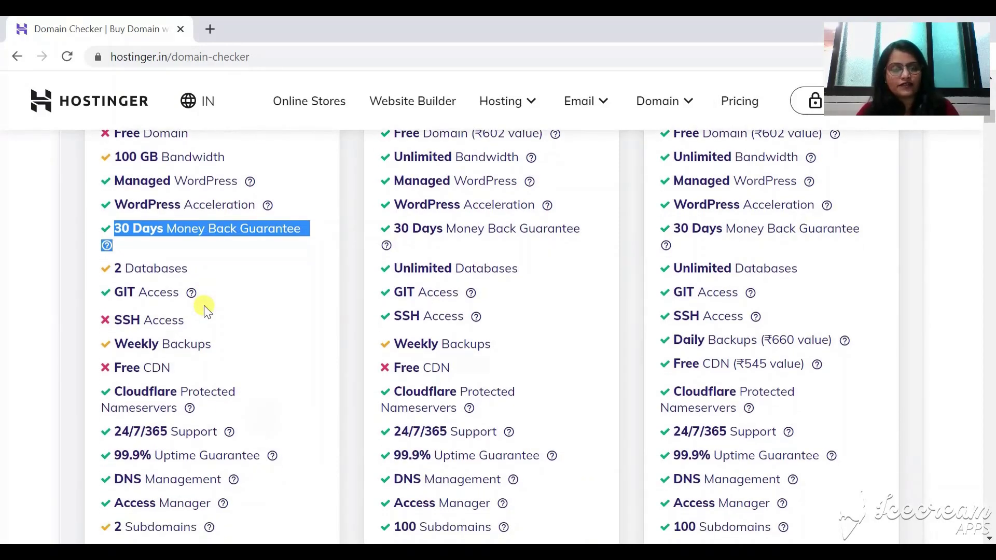
{"action": "triple_click", "coordinate": [142, 273]}
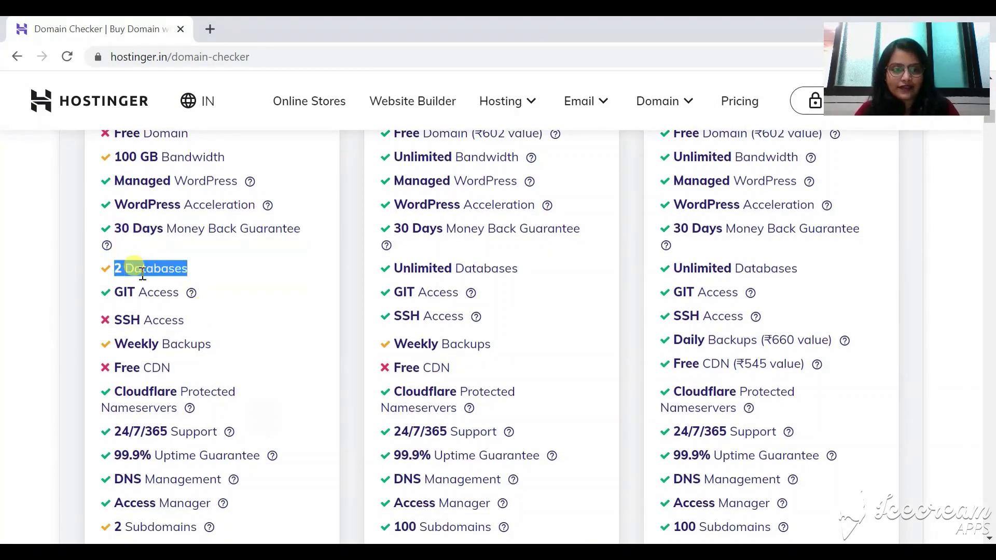
{"action": "double_click", "coordinate": [155, 292]}
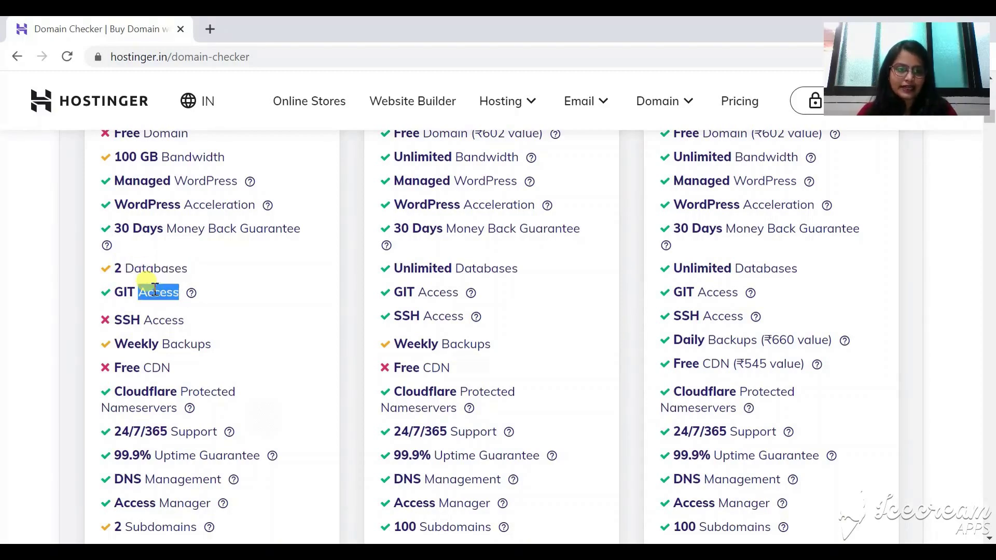
{"action": "scroll", "coordinate": [155, 292], "scroll_direction": "down", "scroll_amount": 3}
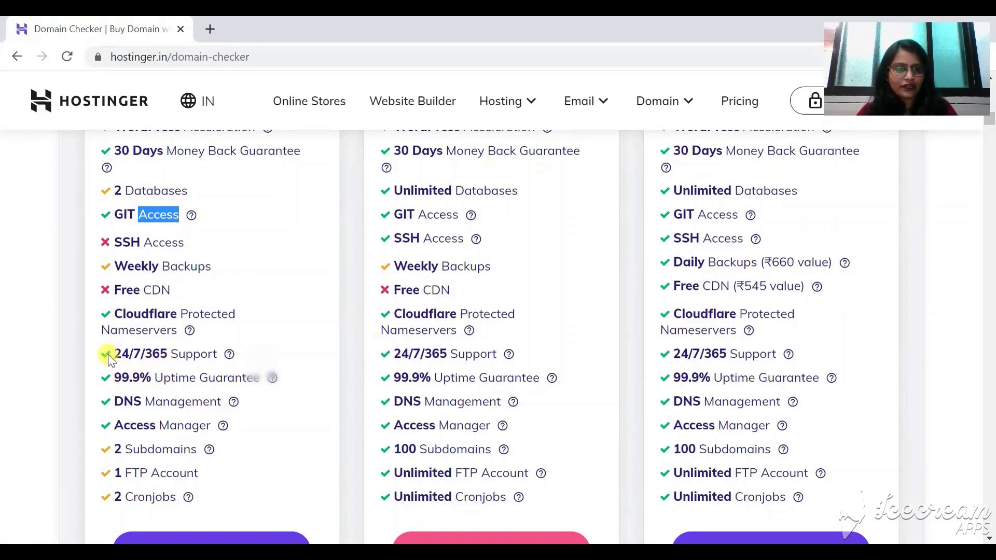
{"action": "left_click_drag", "start_coordinate": [105, 351], "coordinate": [233, 356]}
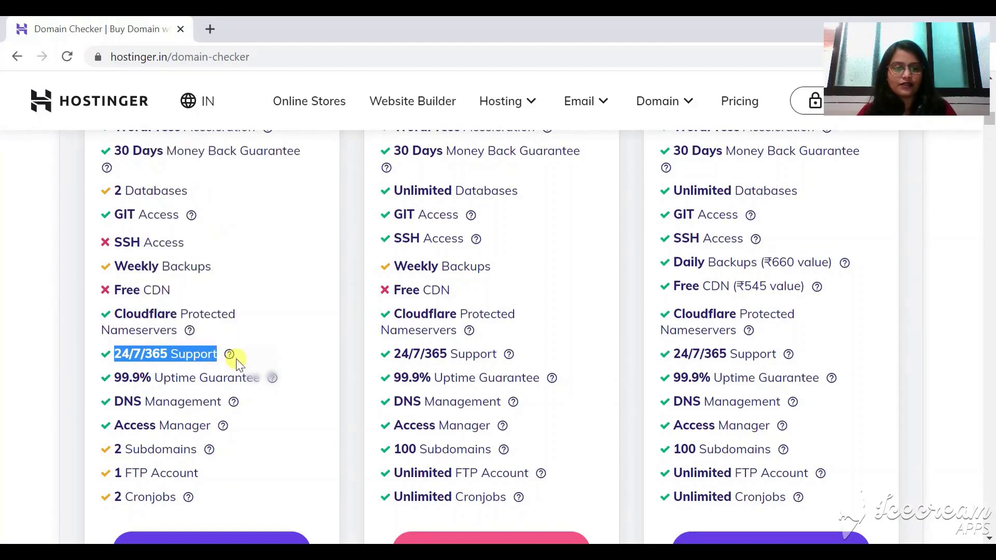
{"action": "scroll", "coordinate": [297, 388], "scroll_direction": "down", "scroll_amount": 1}
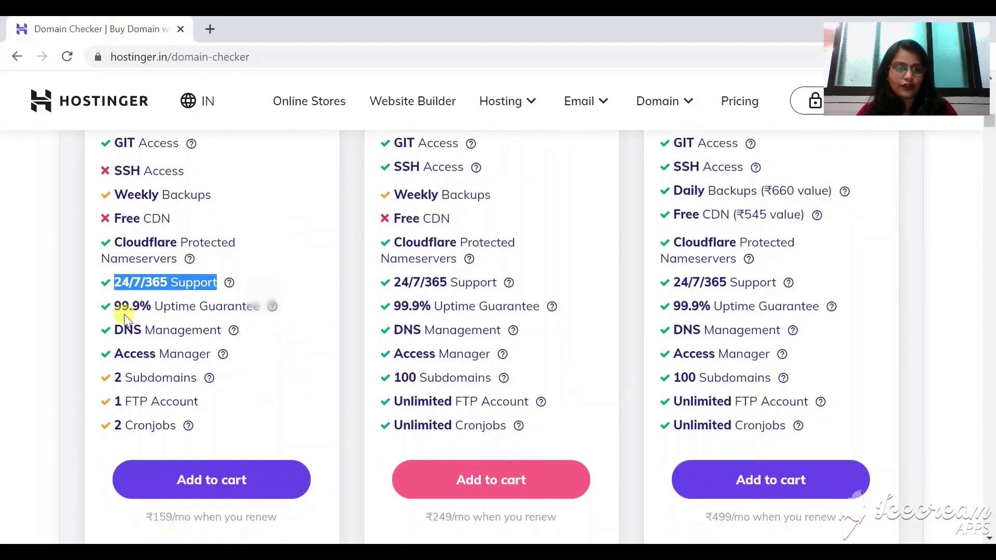
{"action": "left_click_drag", "start_coordinate": [115, 306], "coordinate": [200, 309]}
{"action": "scroll", "coordinate": [263, 335], "scroll_direction": "down", "scroll_amount": 1}
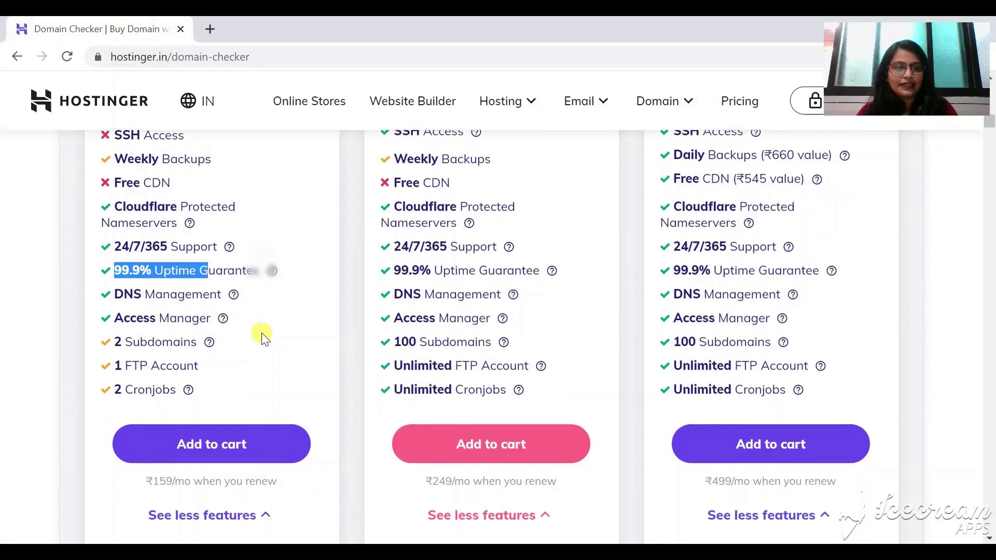
Check the DNS, access manager, subdomain and FTP entries of Single Web Hosting and add that plan to the cart.
{"action": "triple_click", "coordinate": [177, 296]}
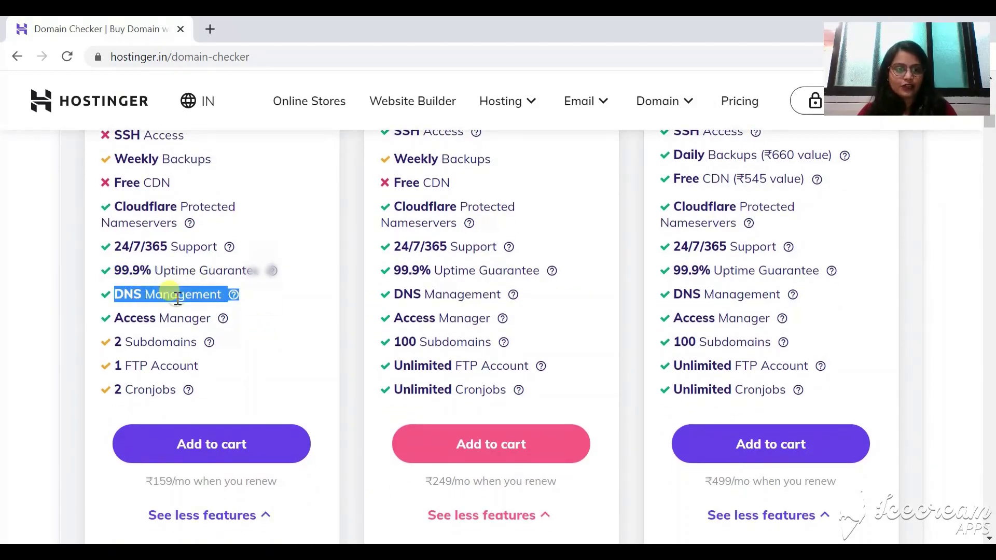
{"action": "triple_click", "coordinate": [160, 318]}
{"action": "left_click_drag", "start_coordinate": [159, 318], "coordinate": [160, 340]}
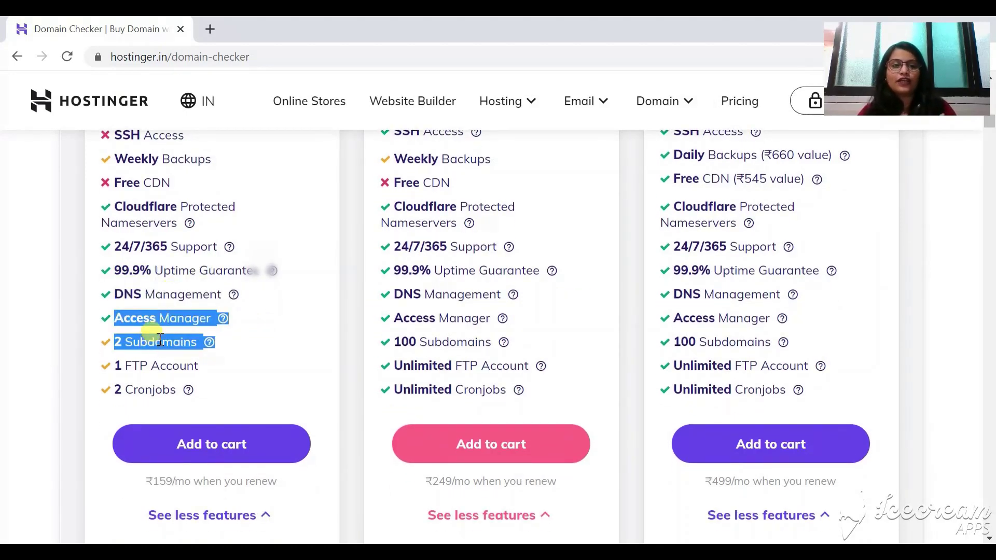
{"action": "triple_click", "coordinate": [160, 342]}
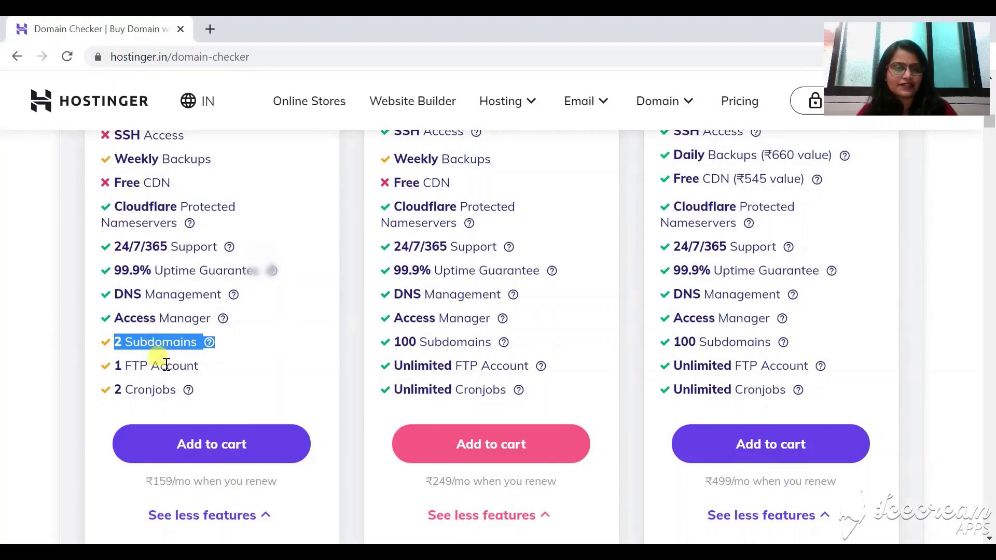
{"action": "triple_click", "coordinate": [165, 365]}
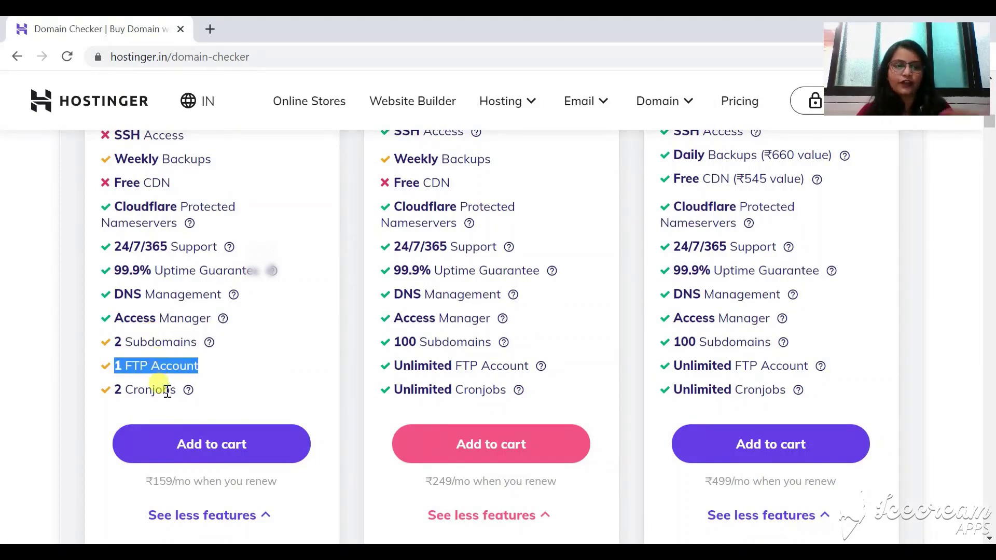
{"action": "left_click", "coordinate": [231, 452]}
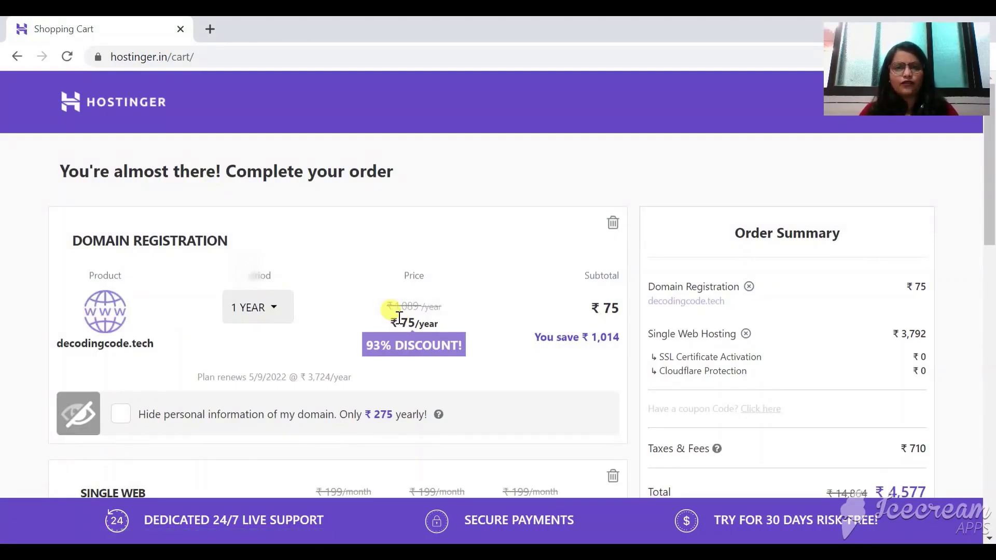
Review the domain registration in the cart and set the Single Web Hosting period to 12 months.
{"action": "scroll", "coordinate": [500, 258], "scroll_direction": "down", "scroll_amount": 1}
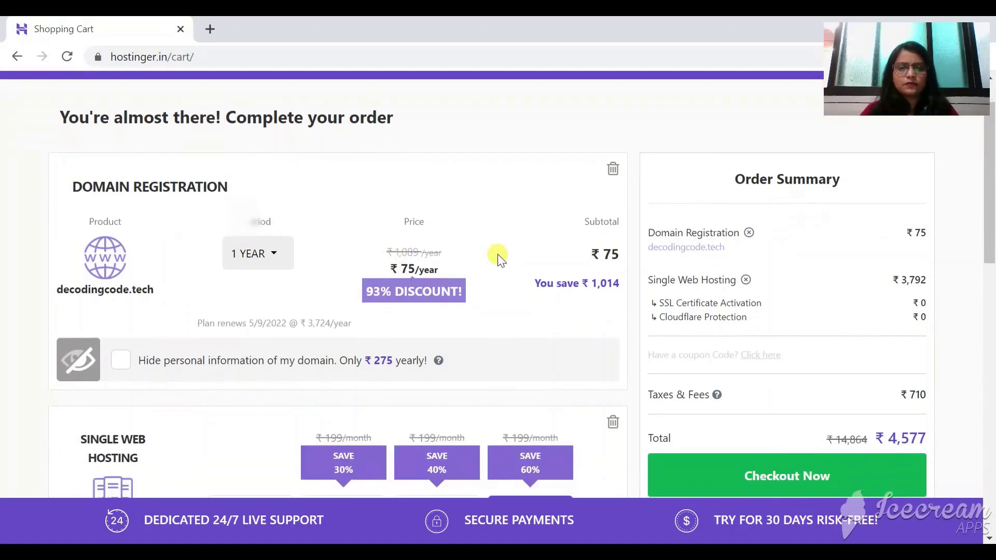
{"action": "scroll", "coordinate": [498, 257], "scroll_direction": "down", "scroll_amount": 4}
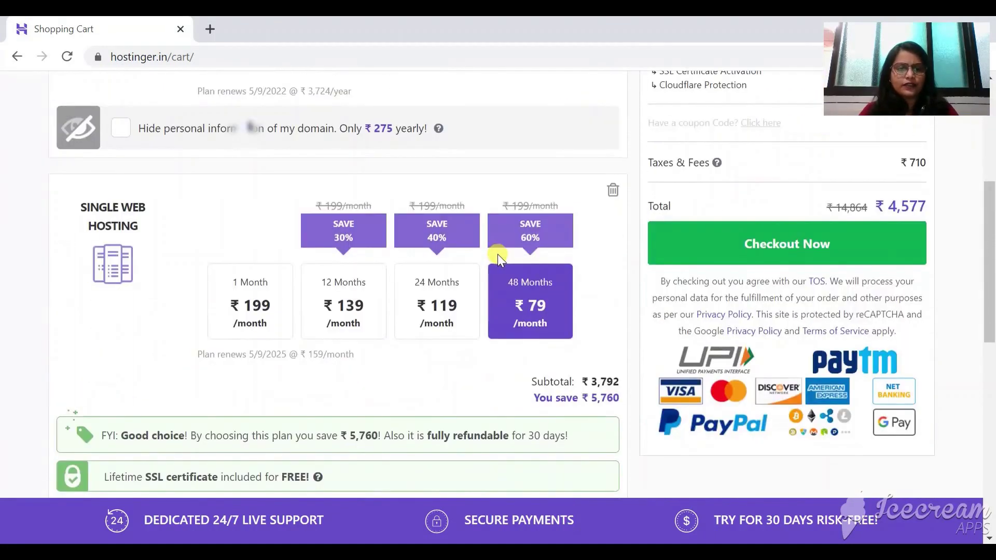
{"action": "scroll", "coordinate": [305, 325], "scroll_direction": "down", "scroll_amount": 1}
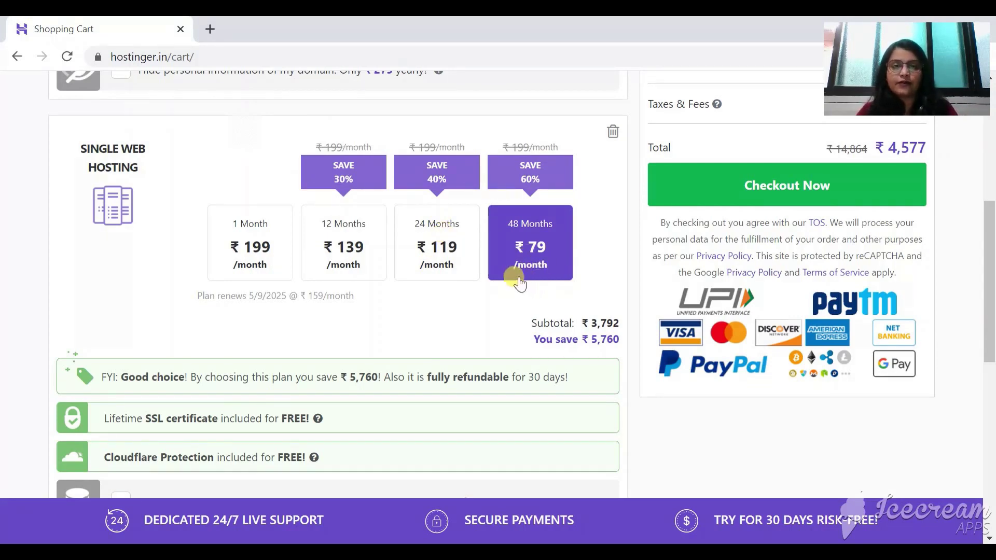
{"action": "left_click", "coordinate": [328, 269]}
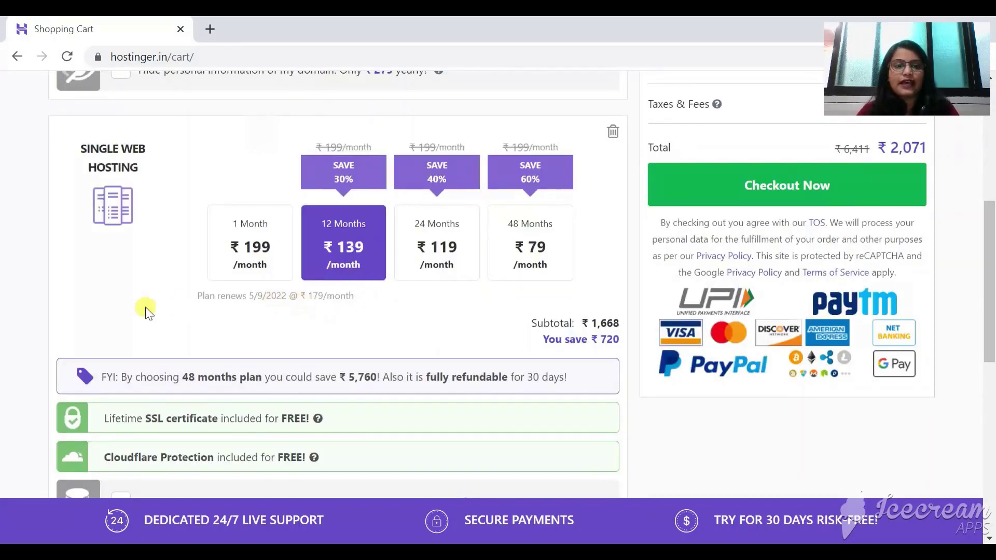
Review the Single Web Hosting renewal terms, the included SSL and Cloudflare extras, Daily Backups and the other offers in the cart.
{"action": "left_click_drag", "start_coordinate": [191, 300], "coordinate": [348, 309]}
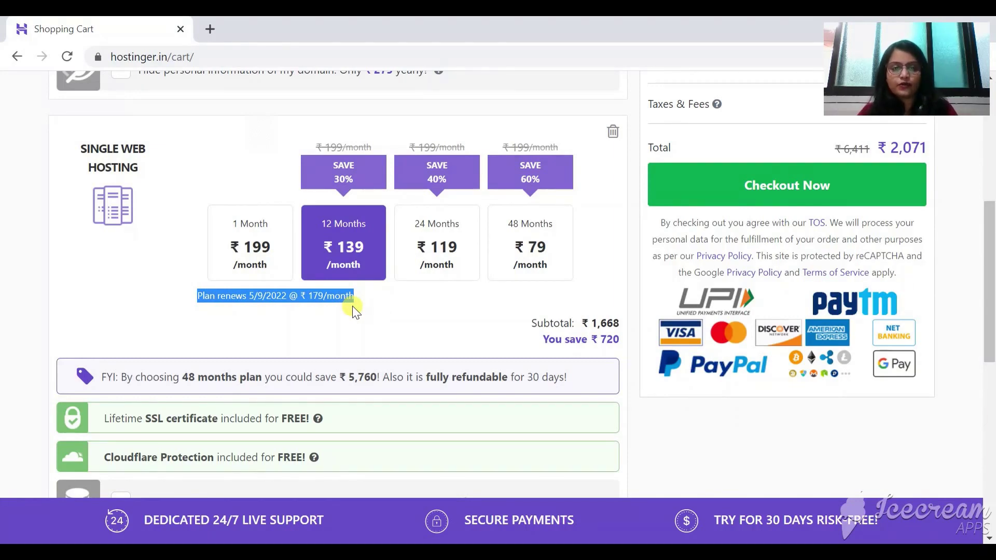
{"action": "scroll", "coordinate": [397, 312], "scroll_direction": "down", "scroll_amount": 3}
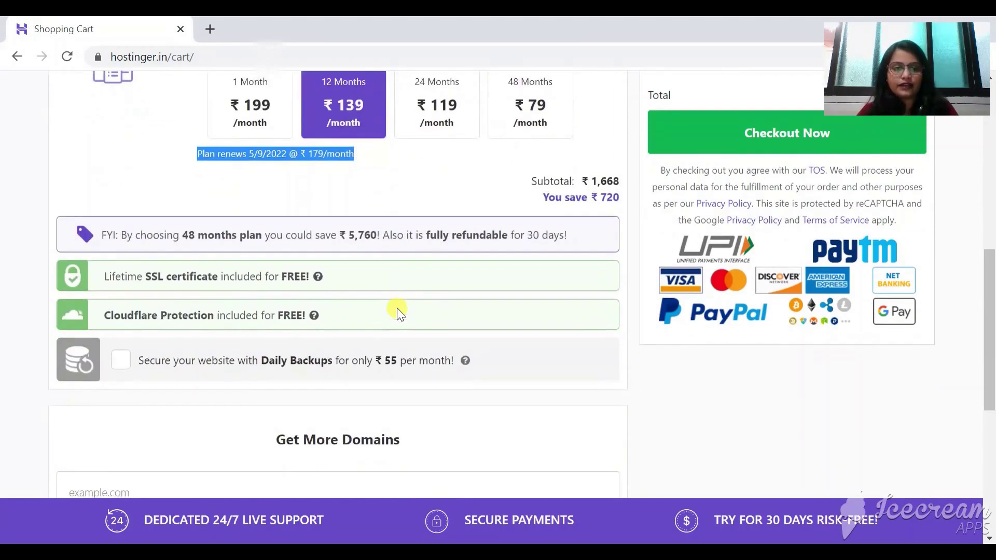
{"action": "scroll", "coordinate": [397, 312], "scroll_direction": "down", "scroll_amount": 3}
{"action": "scroll", "coordinate": [397, 313], "scroll_direction": "up", "scroll_amount": 3}
{"action": "scroll", "coordinate": [396, 312], "scroll_direction": "down", "scroll_amount": 4}
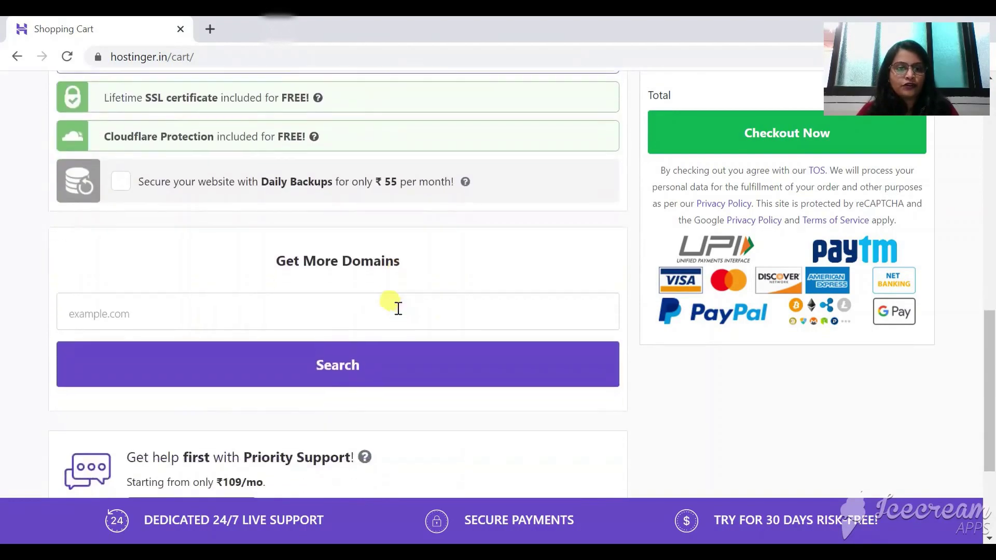
{"action": "scroll", "coordinate": [399, 312], "scroll_direction": "down", "scroll_amount": 3}
{"action": "scroll", "coordinate": [398, 311], "scroll_direction": "up", "scroll_amount": 13}
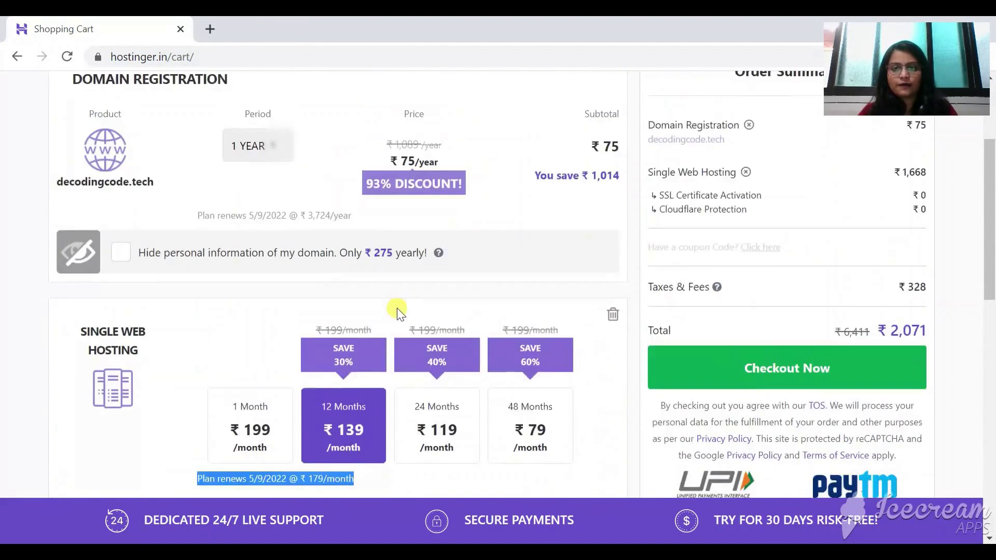
{"action": "scroll", "coordinate": [721, 270], "scroll_direction": "down", "scroll_amount": 1}
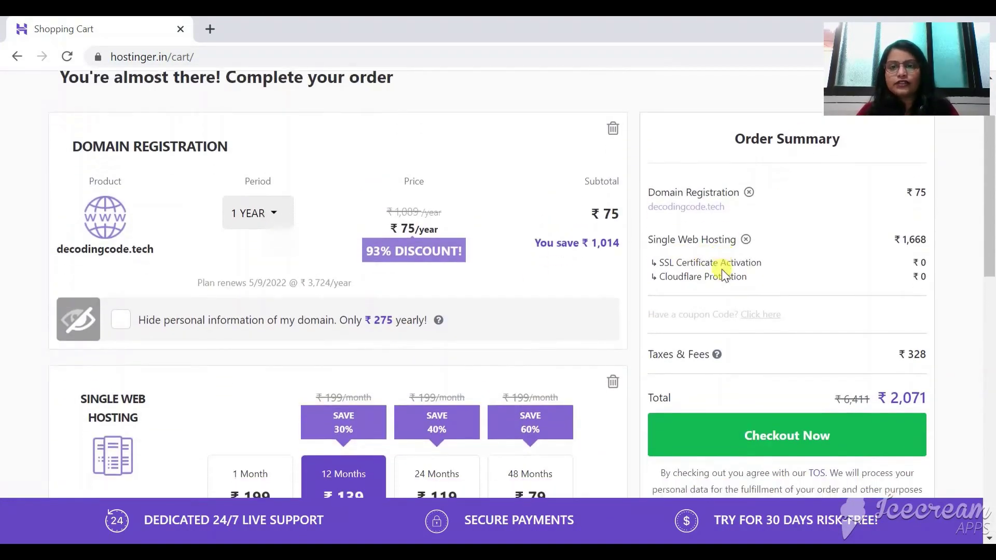
Check the domain registration and Single Web Hosting charges in the order summary, including SSL Certificate Activation and Cloudflare Protection.
{"action": "left_click_drag", "start_coordinate": [652, 192], "coordinate": [779, 207]}
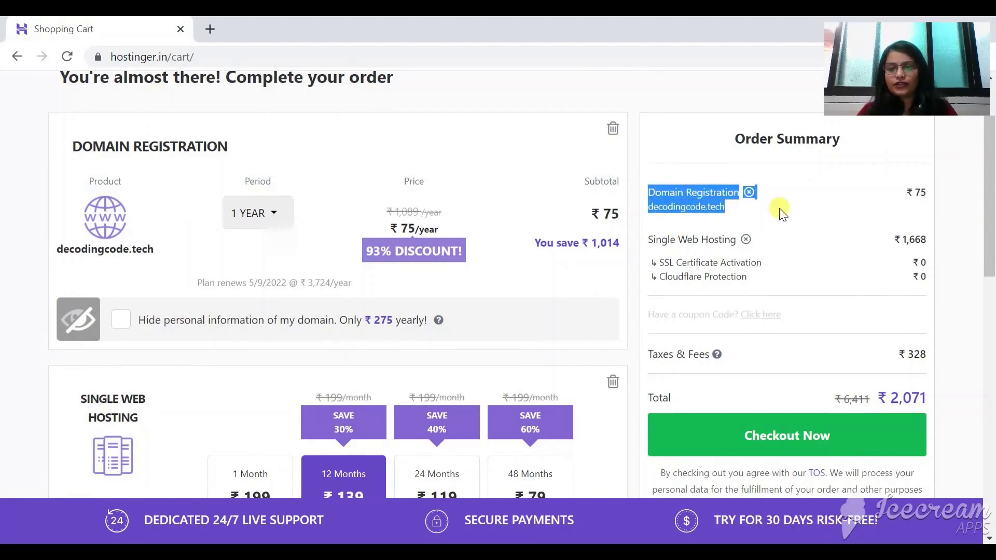
{"action": "left_click", "coordinate": [779, 208]}
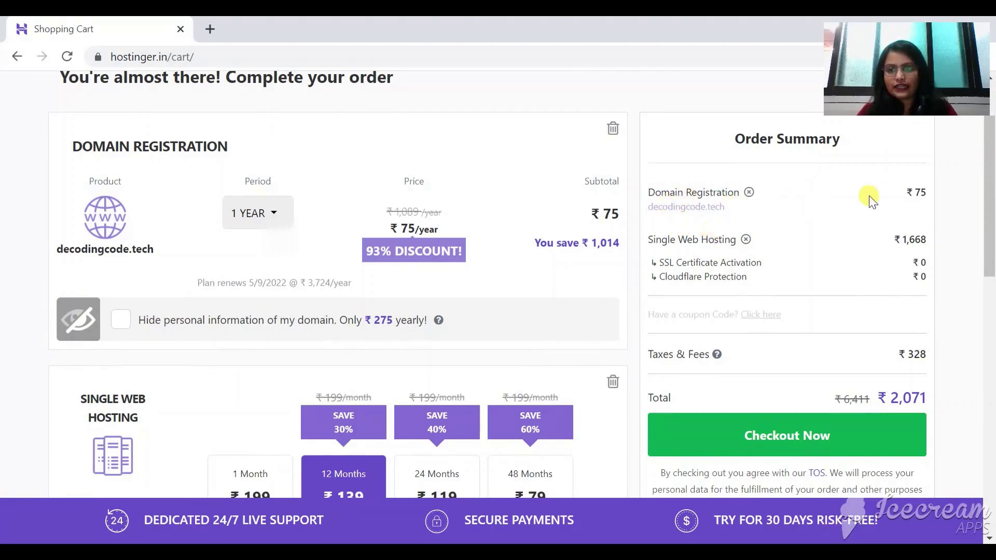
{"action": "left_click_drag", "start_coordinate": [907, 194], "coordinate": [925, 195]}
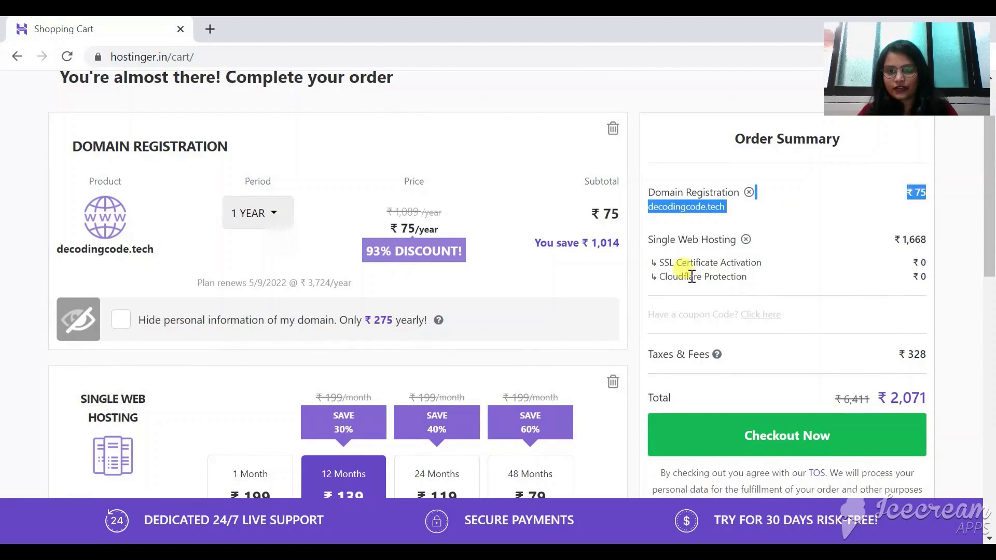
{"action": "left_click_drag", "start_coordinate": [637, 232], "coordinate": [773, 274]}
{"action": "left_click", "coordinate": [773, 272]}
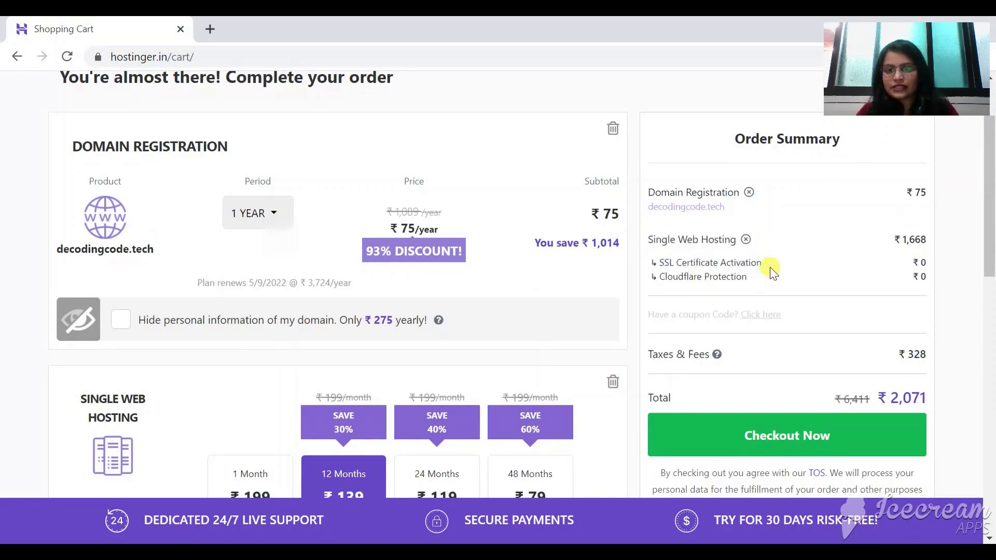
{"action": "scroll", "coordinate": [771, 270], "scroll_direction": "down", "scroll_amount": 1}
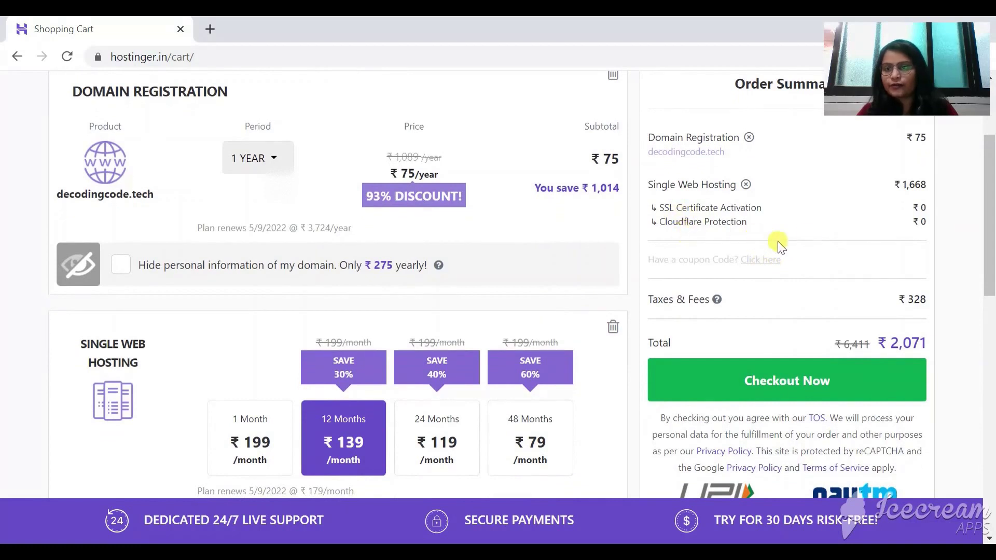
{"action": "left_click_drag", "start_coordinate": [913, 208], "coordinate": [928, 234]}
{"action": "left_click", "coordinate": [890, 182]}
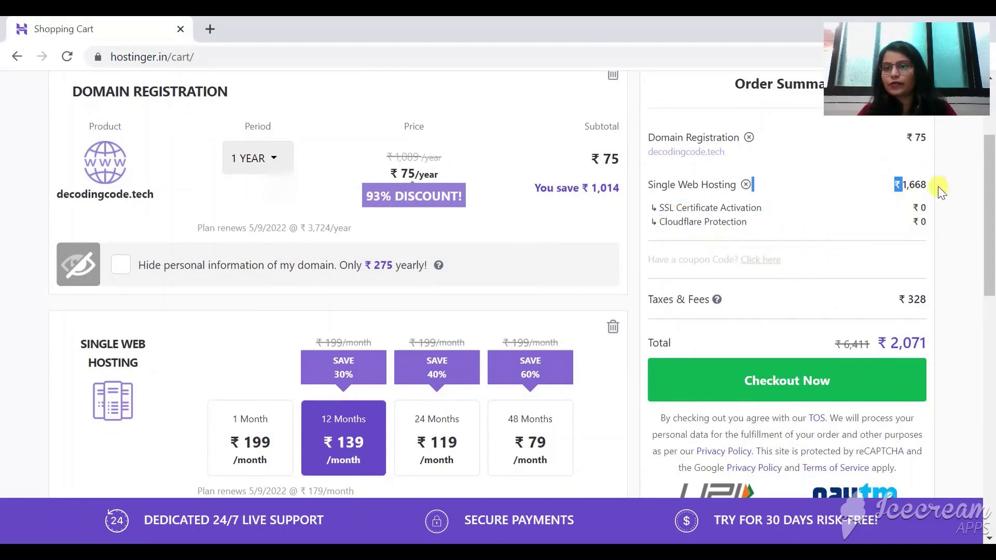
Check the taxes and fees and the discounted total in the order summary.
{"action": "scroll", "coordinate": [895, 285], "scroll_direction": "down", "scroll_amount": 1}
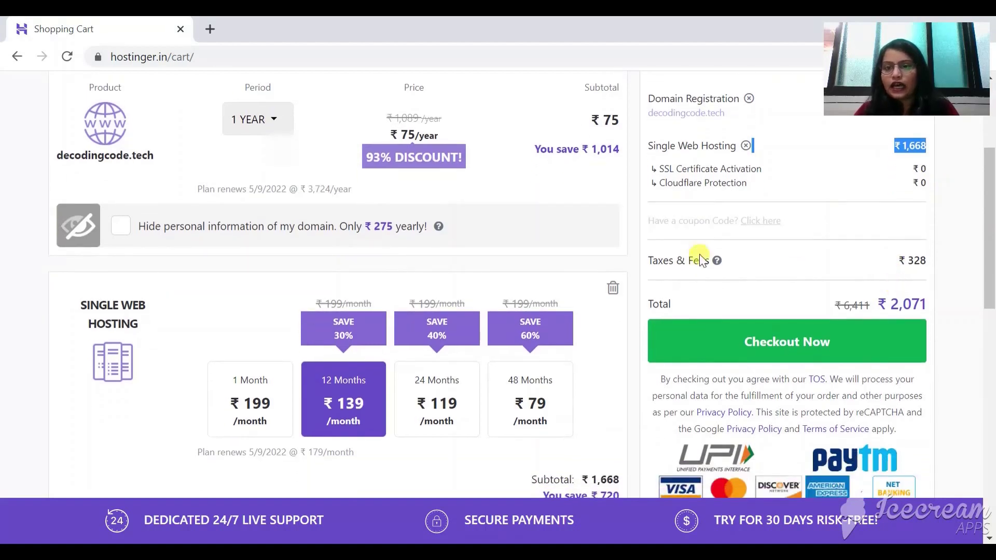
{"action": "left_click", "coordinate": [900, 274]}
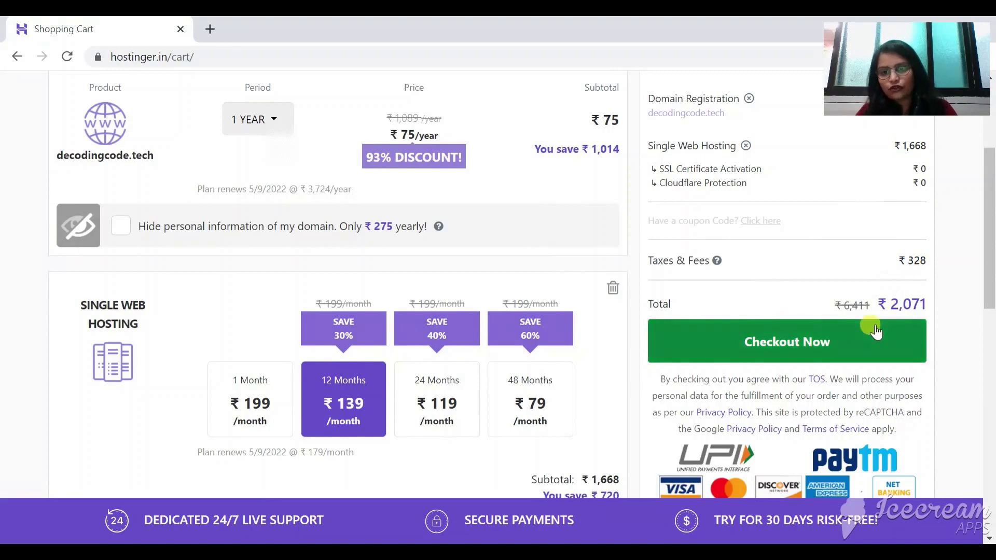
{"action": "scroll", "coordinate": [841, 282], "scroll_direction": "down", "scroll_amount": 2}
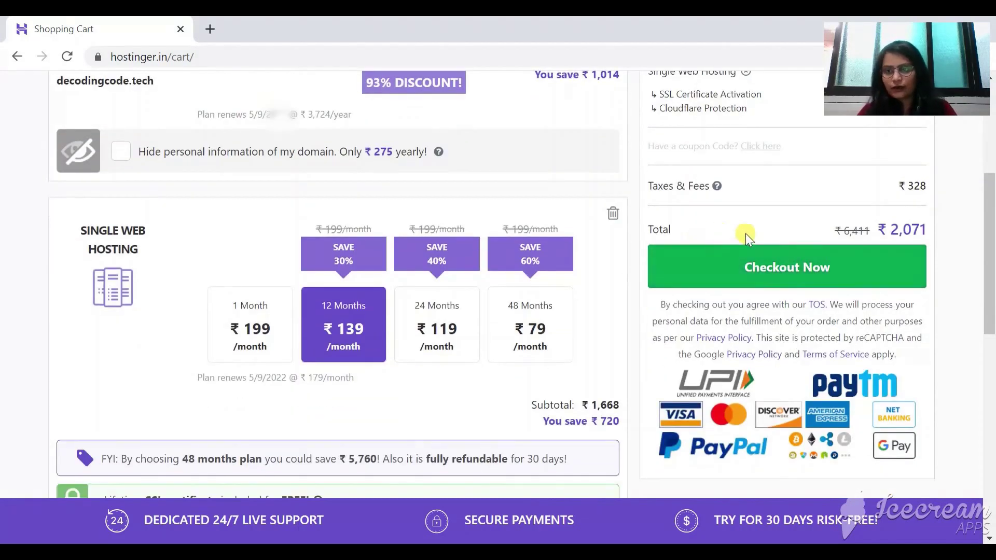
{"action": "left_click_drag", "start_coordinate": [856, 229], "coordinate": [901, 230]}
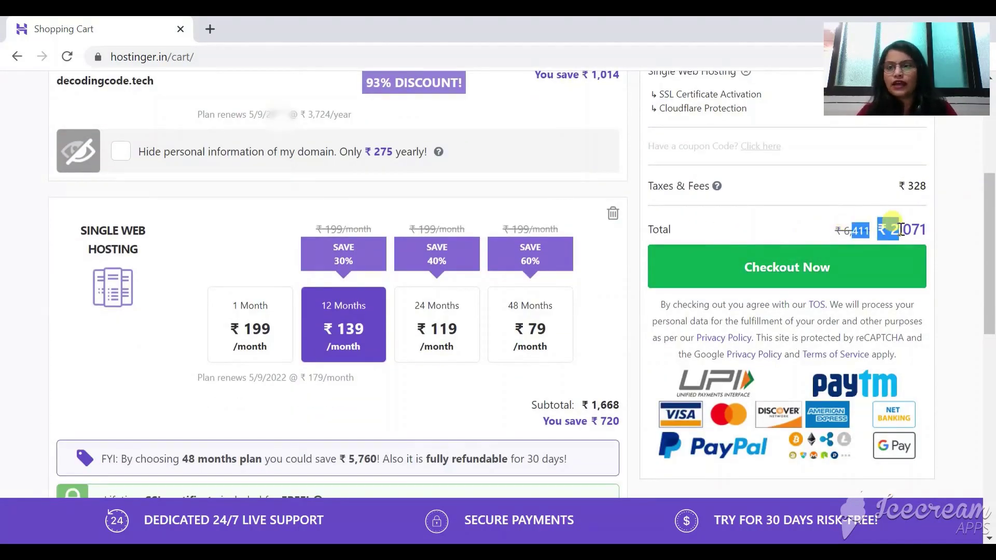
{"action": "left_click", "coordinate": [796, 199]}
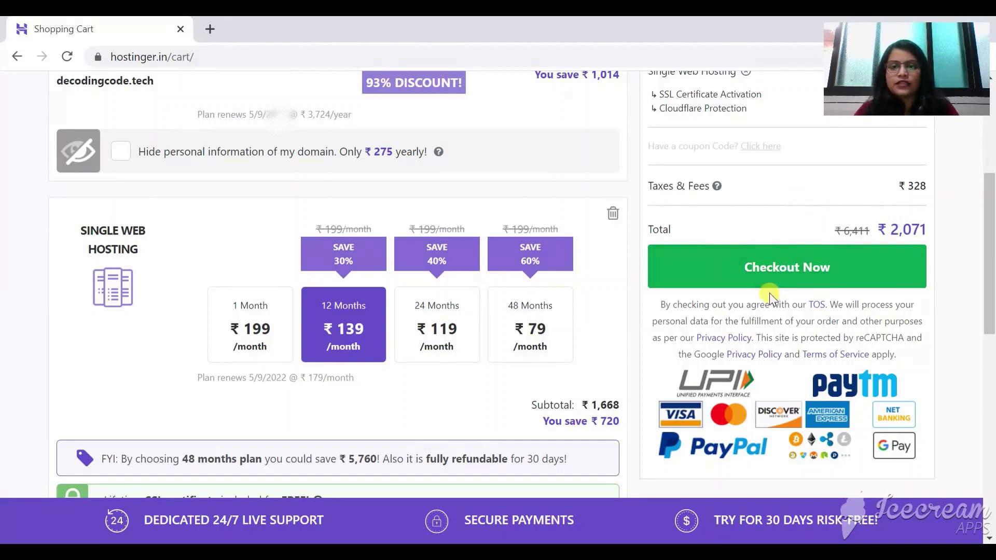
Proceed to checkout and choose payment by credit card (Visa, Mastercard, Discover, American Express).
{"action": "left_click", "coordinate": [787, 267]}
{"action": "scroll", "coordinate": [789, 282], "scroll_direction": "up", "scroll_amount": 3}
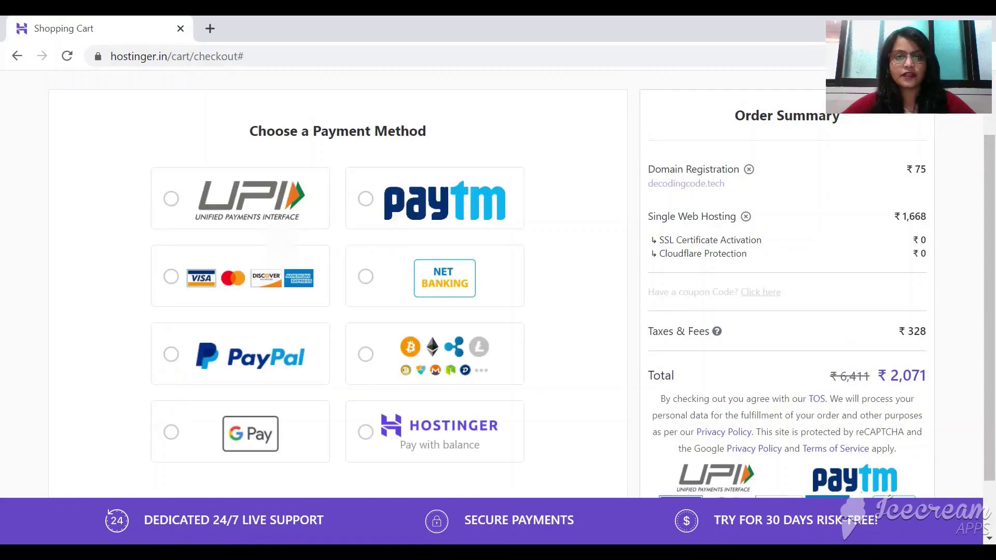
{"action": "scroll", "coordinate": [716, 382], "scroll_direction": "up", "scroll_amount": 2}
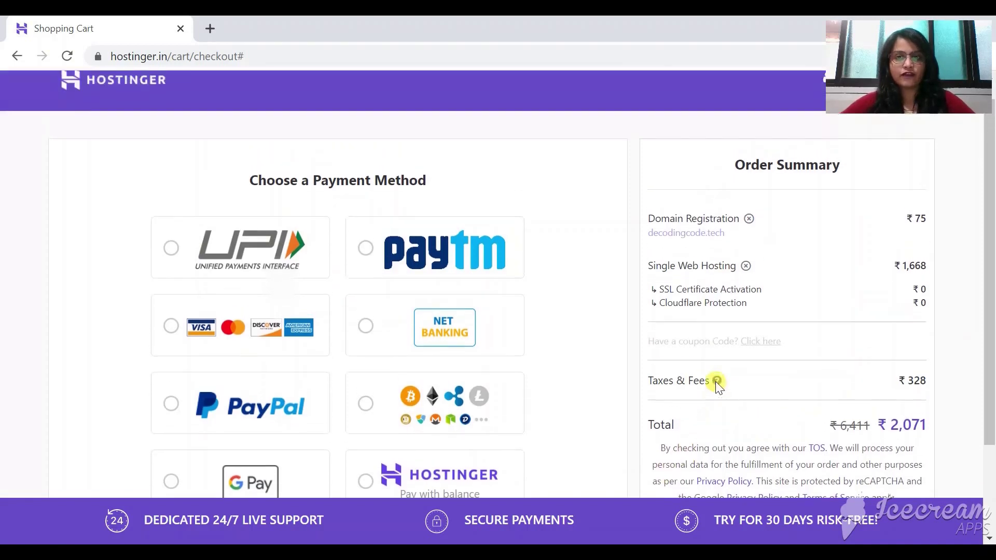
{"action": "scroll", "coordinate": [714, 382], "scroll_direction": "down", "scroll_amount": 2}
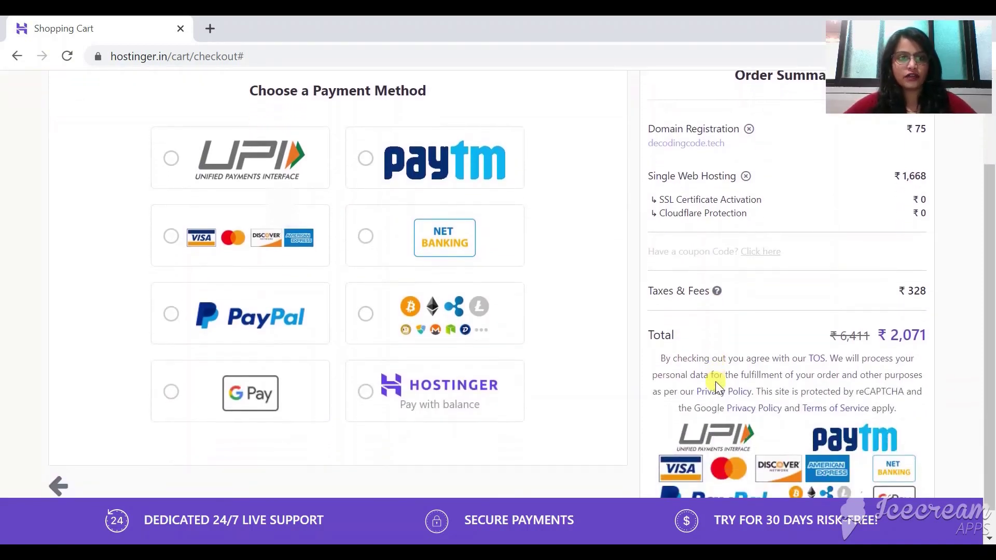
{"action": "scroll", "coordinate": [715, 381], "scroll_direction": "up", "scroll_amount": 1}
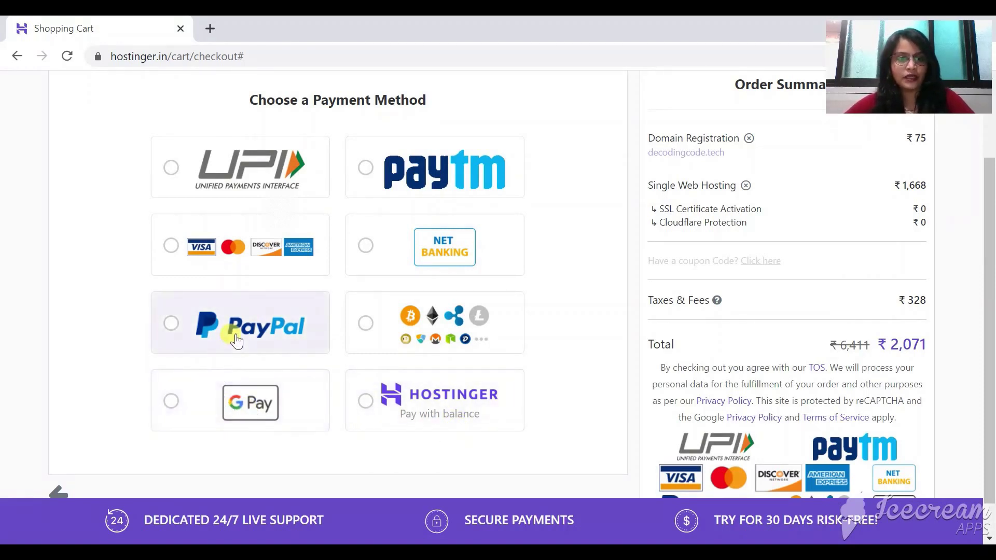
{"action": "left_click", "coordinate": [259, 251]}
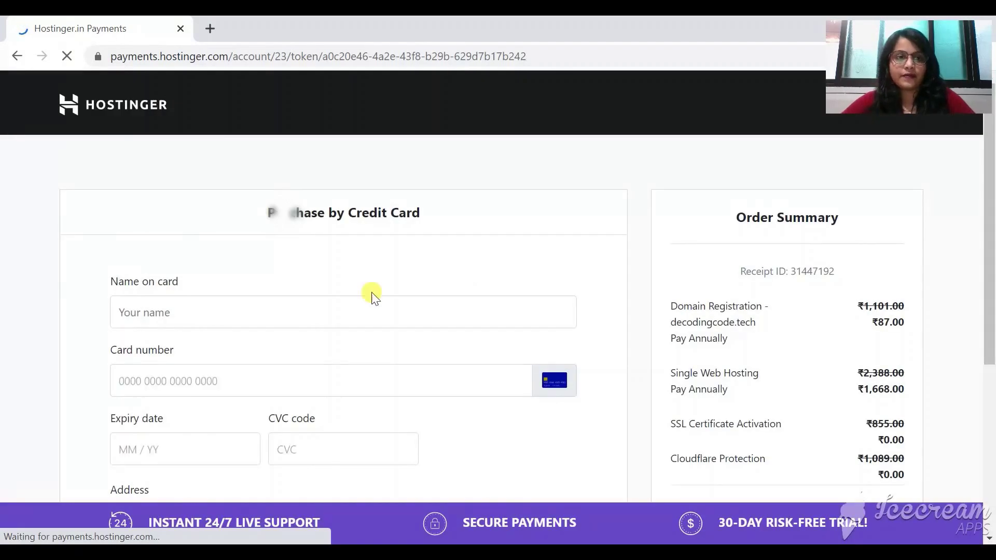
Fill in the name on the card, card number, expiry date and CVC code in the credit card form.
{"action": "scroll", "coordinate": [362, 293], "scroll_direction": "down", "scroll_amount": 1}
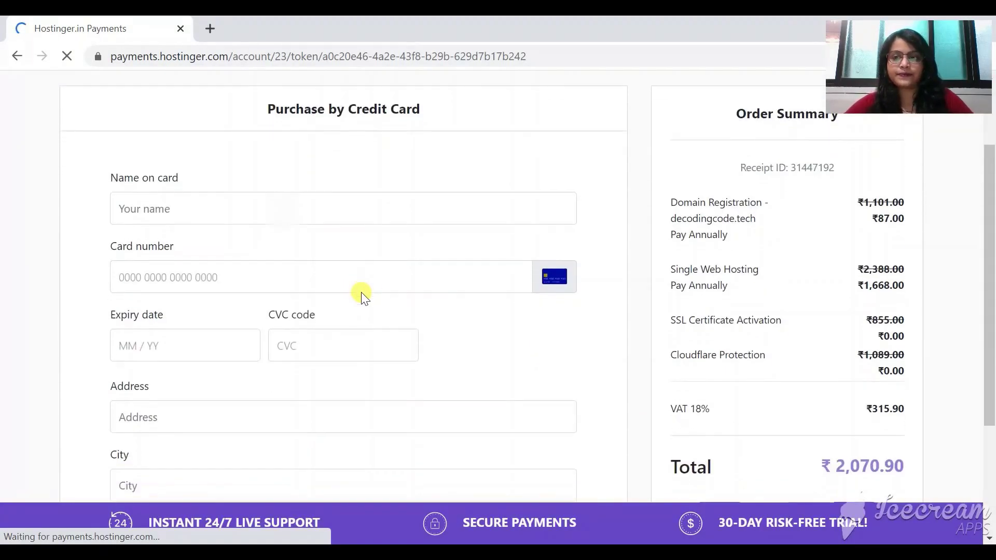
{"action": "scroll", "coordinate": [363, 296], "scroll_direction": "down", "scroll_amount": 2}
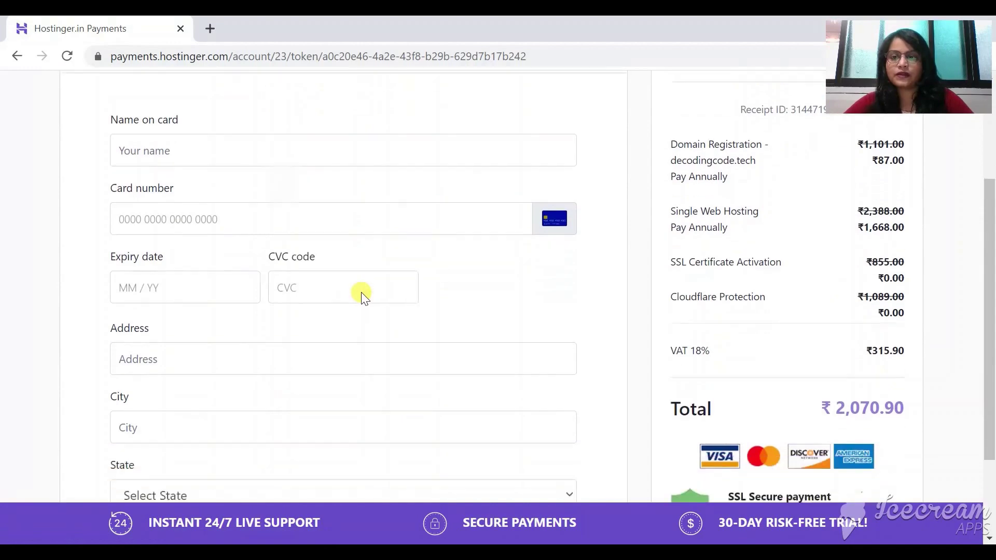
{"action": "scroll", "coordinate": [363, 296], "scroll_direction": "up", "scroll_amount": 1}
{"action": "scroll", "coordinate": [363, 296], "scroll_direction": "up", "scroll_amount": 2}
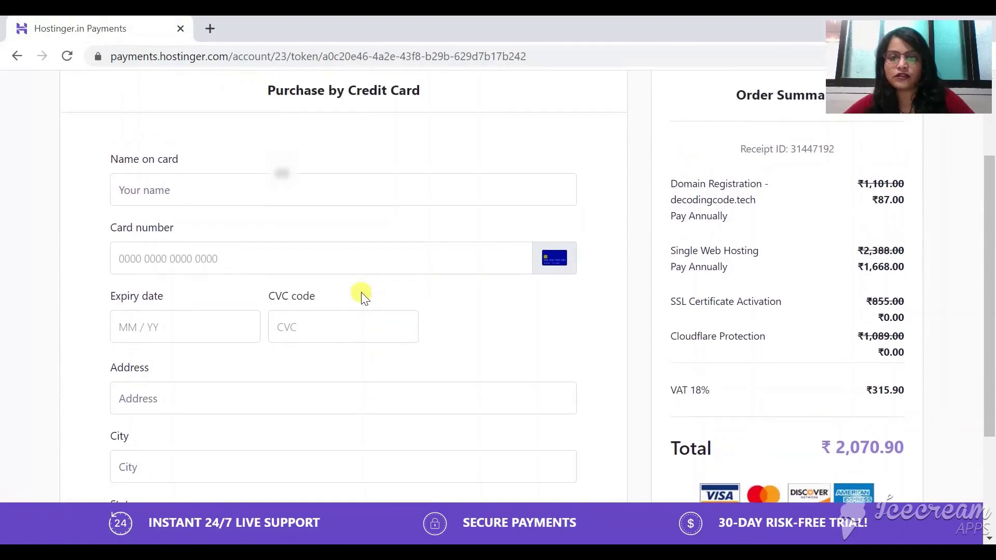
{"action": "scroll", "coordinate": [363, 295], "scroll_direction": "down", "scroll_amount": 3}
{"action": "scroll", "coordinate": [356, 291], "scroll_direction": "down", "scroll_amount": 2}
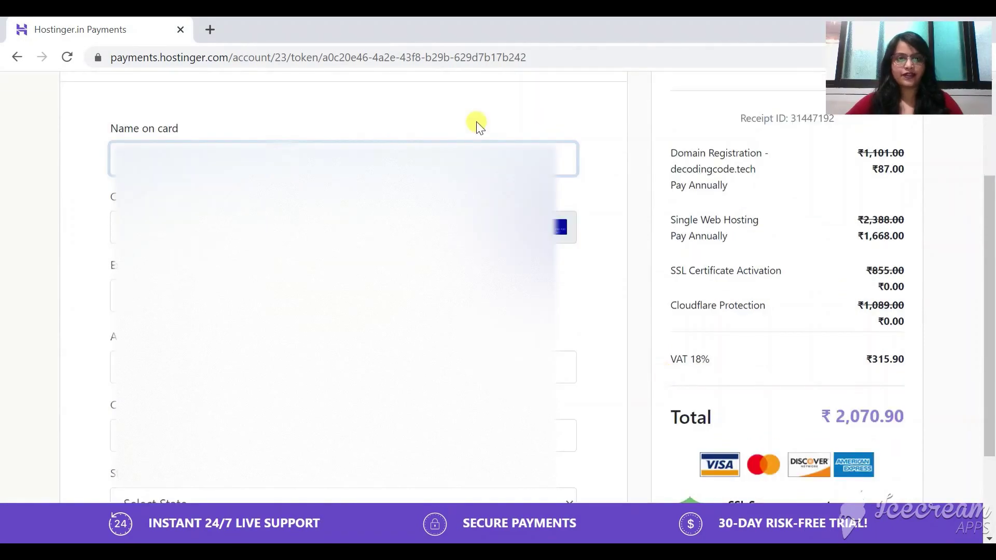
{"action": "left_click", "coordinate": [476, 143]}
{"action": "left_click", "coordinate": [474, 144]}
{"action": "left_click", "coordinate": [473, 144]}
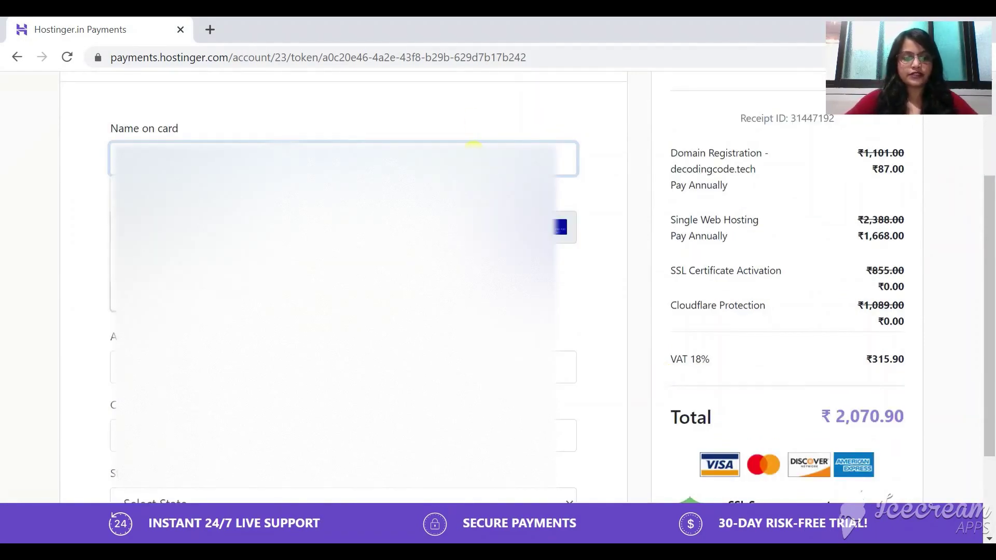
{"action": "left_click", "coordinate": [474, 144]}
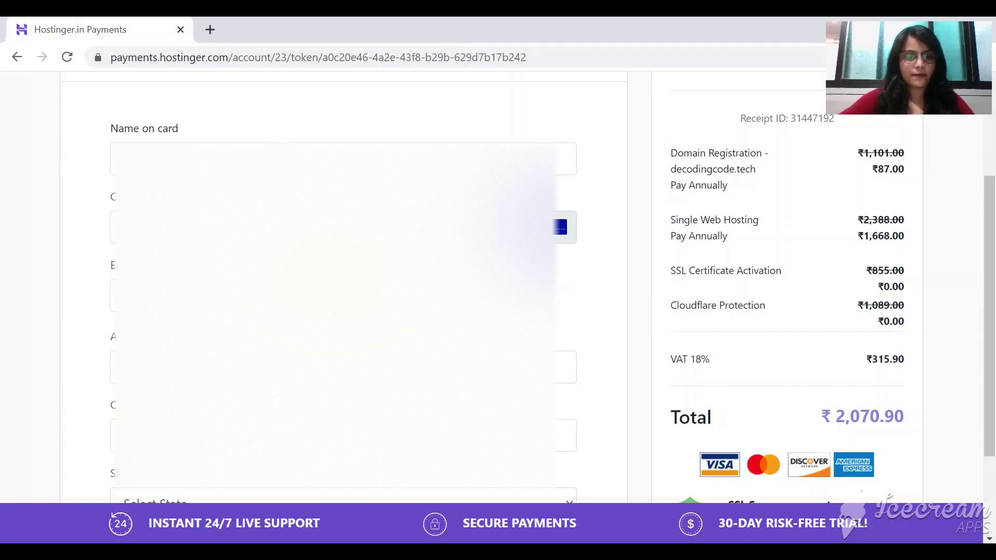
Fill in the billing address, city and state from the saved address and clear the optional GSTIN field.
{"action": "left_click", "coordinate": [565, 366]}
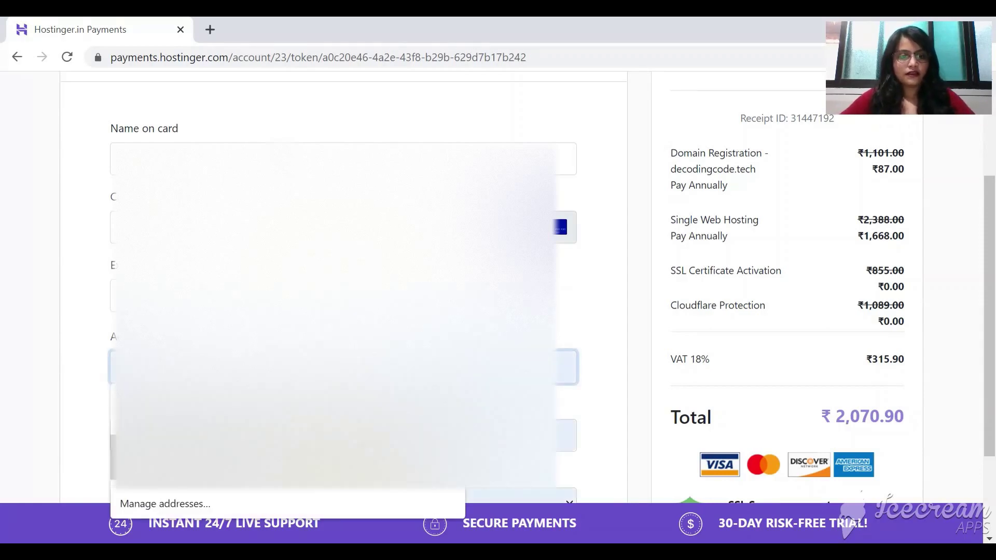
{"action": "scroll", "coordinate": [275, 466], "scroll_direction": "down", "scroll_amount": 2}
{"action": "left_click", "coordinate": [274, 451]}
{"action": "key", "text": "ctrl+a"}
{"action": "key", "text": "BackSpace"}
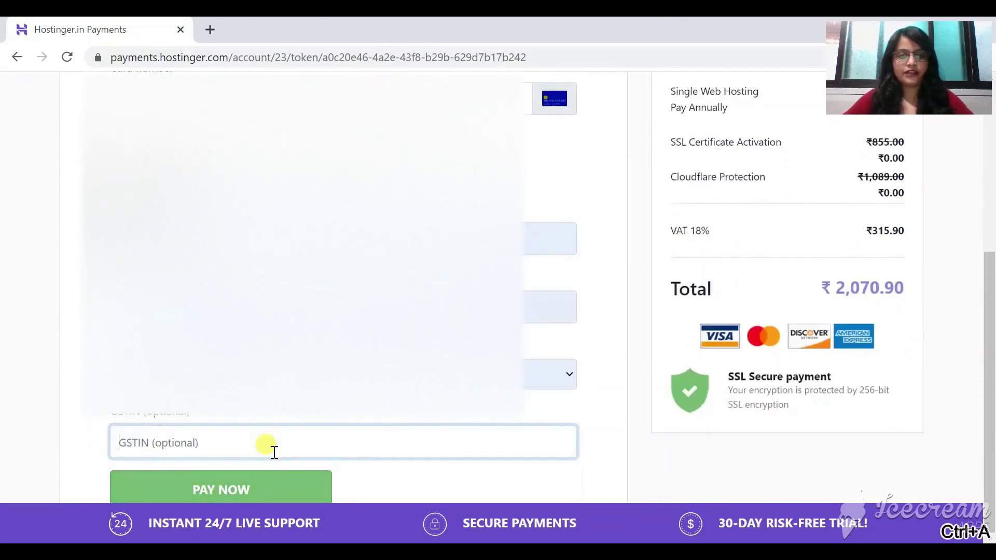
Submit the card payment and continue to the bank's OTP authentication page.
{"action": "left_click", "coordinate": [297, 484]}
{"action": "left_click", "coordinate": [298, 484]}
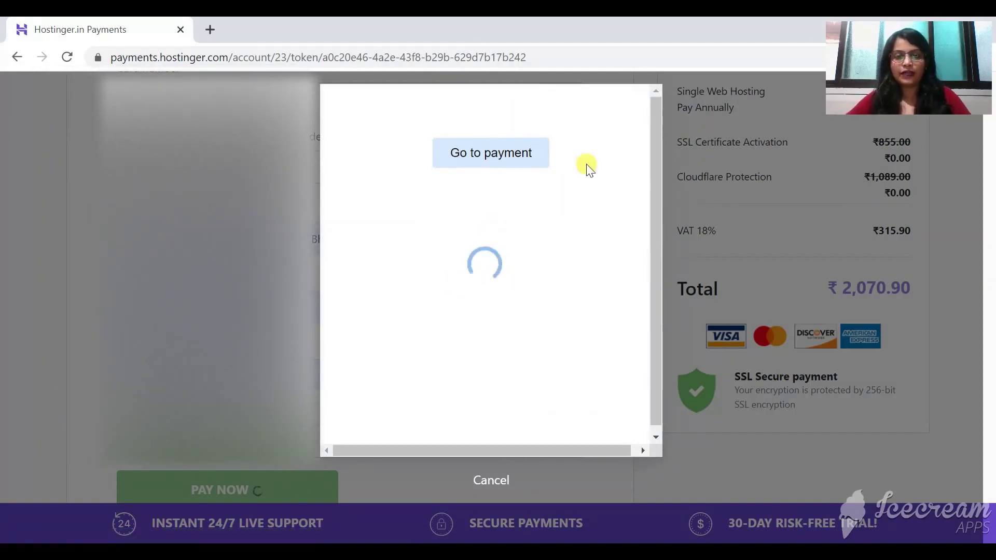
{"action": "left_click", "coordinate": [512, 159]}
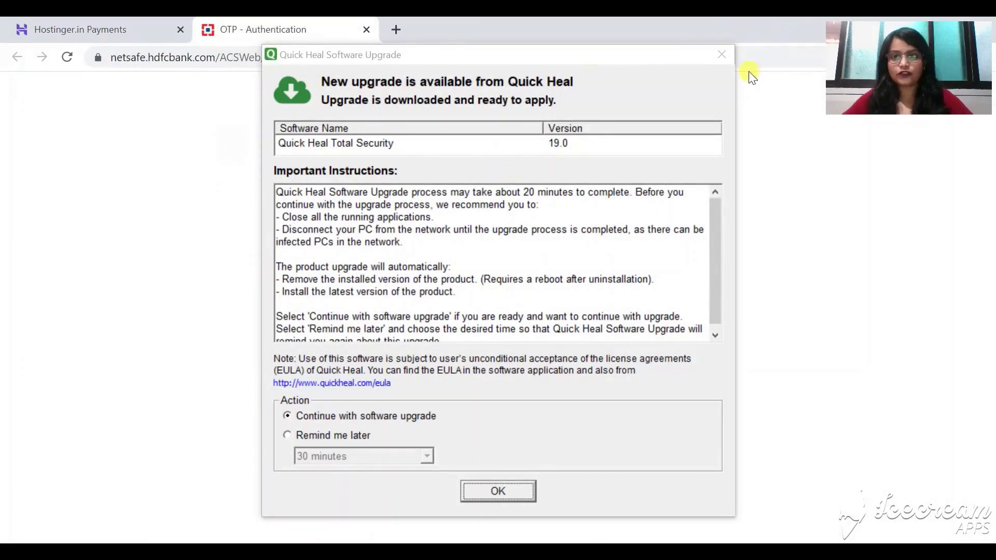
Dismiss the Quick Heal upgrade notice, then enter the one-time password on the bank page and submit it.
{"action": "left_click", "coordinate": [721, 54]}
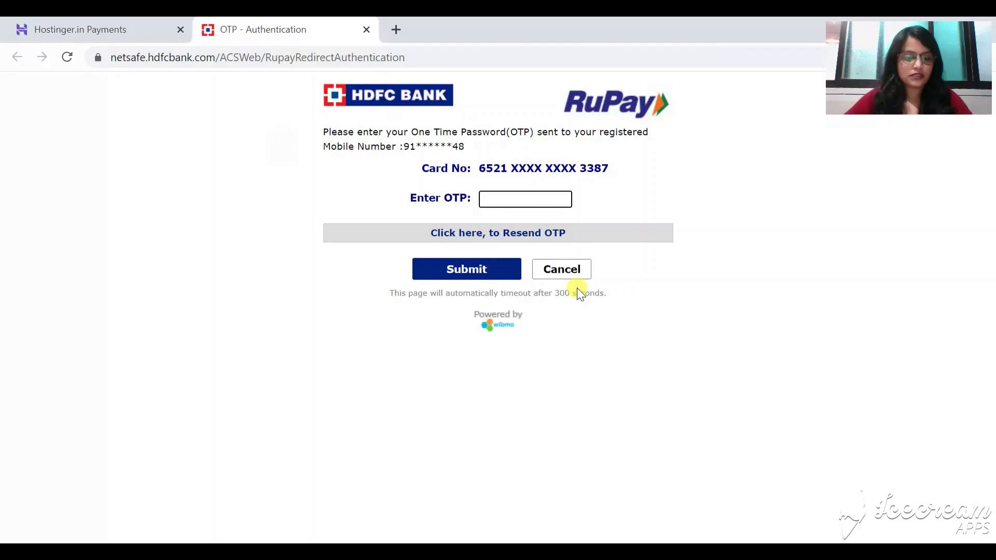
{"action": "type", "text": "••••••"}
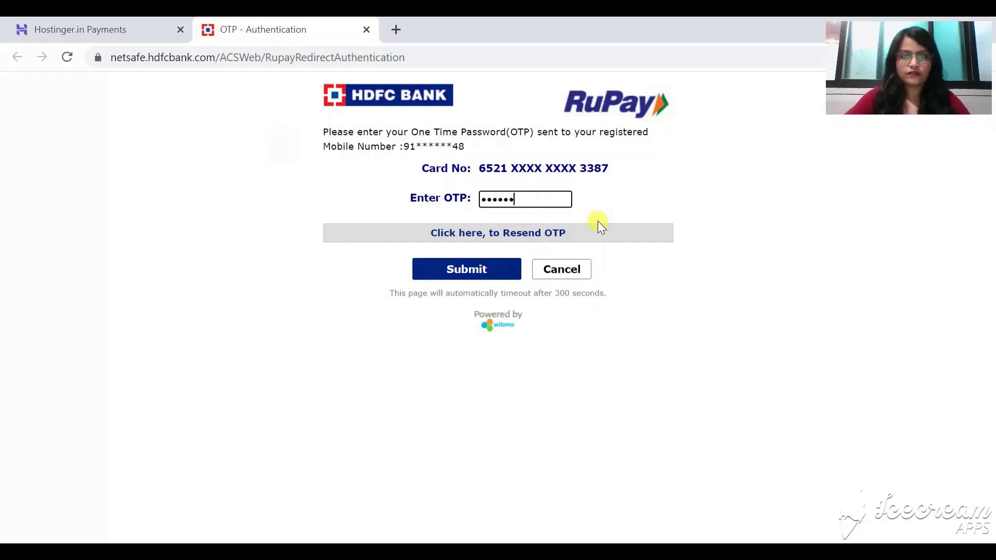
{"action": "left_click", "coordinate": [474, 274]}
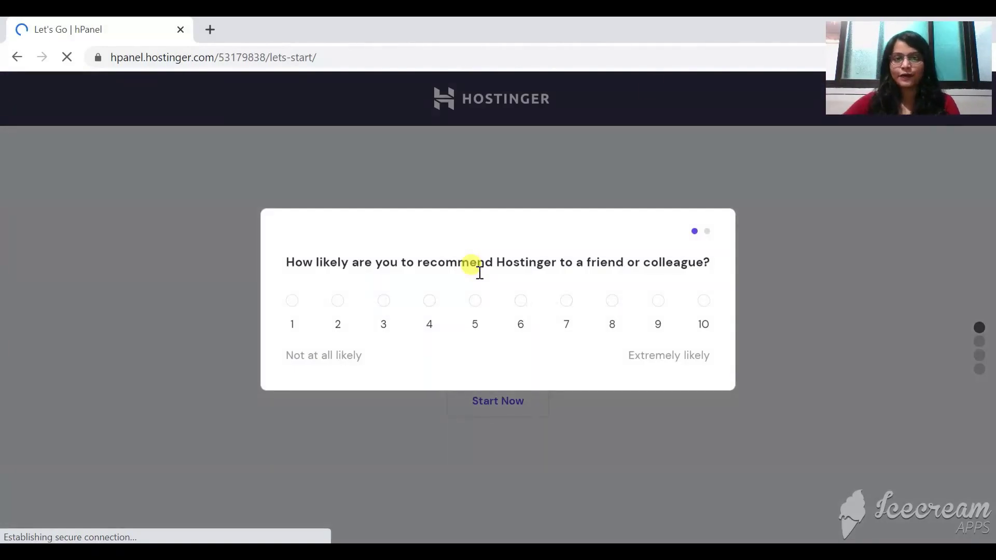
Rate the likelihood of recommending Hostinger as 10 and submit the feedback "Fab".
{"action": "left_click", "coordinate": [704, 302]}
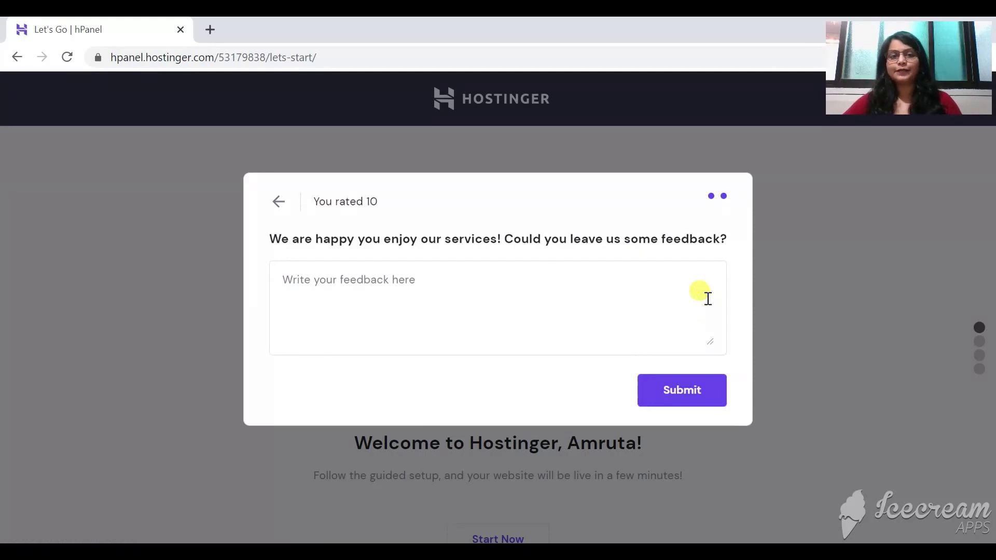
{"action": "left_click", "coordinate": [708, 299]}
{"action": "type", "text": "Fab"}
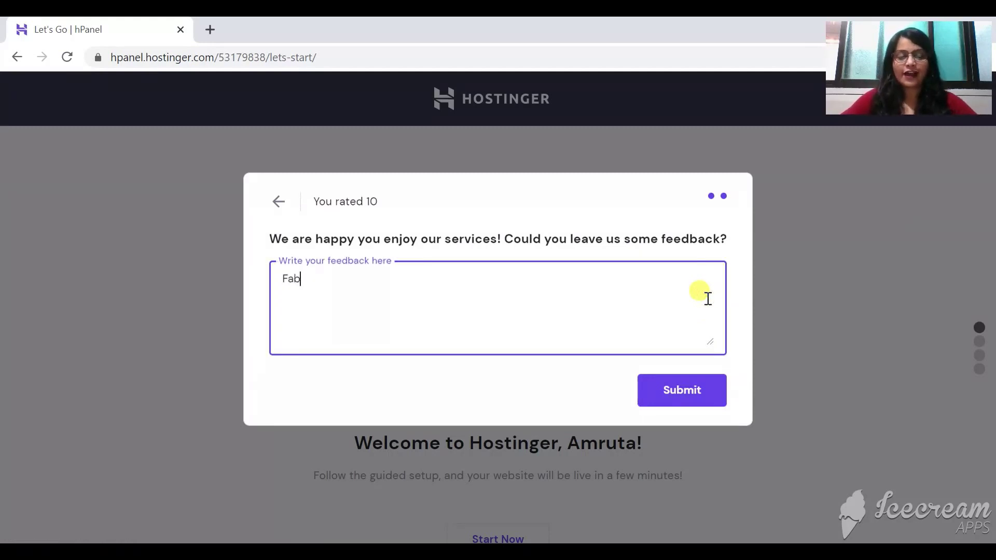
{"action": "left_click", "coordinate": [703, 389]}
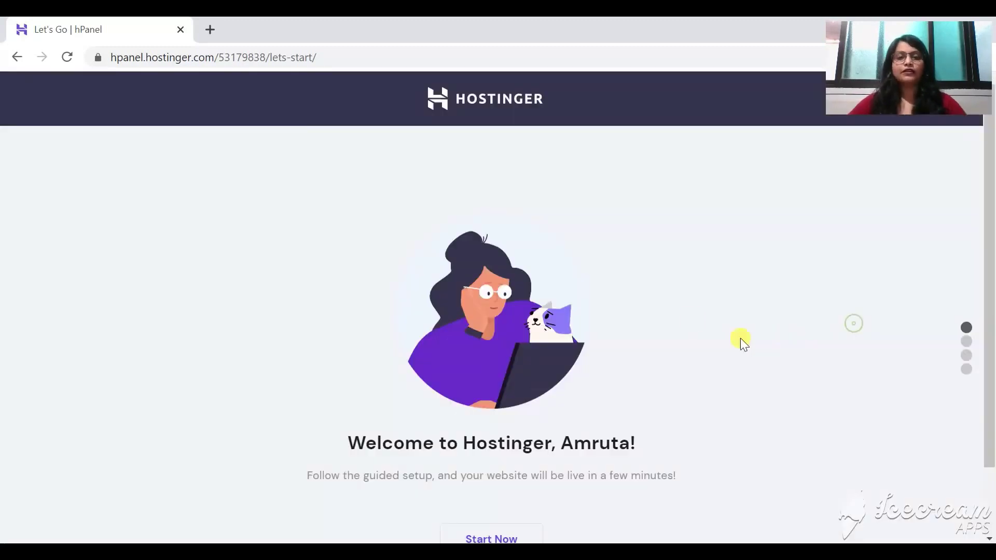
Start the guided website setup from the Hostinger welcome page.
{"action": "scroll", "coordinate": [684, 360], "scroll_direction": "down", "scroll_amount": 2}
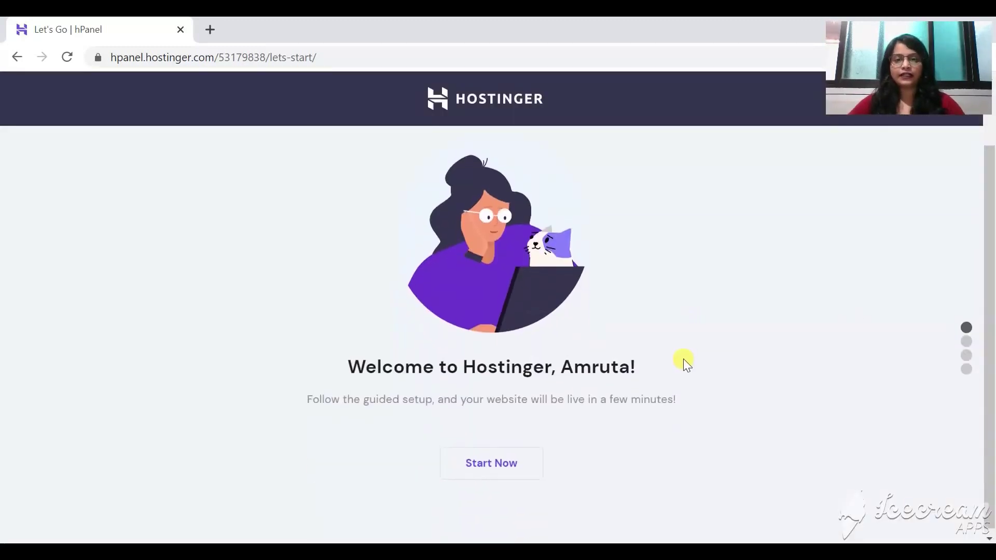
{"action": "scroll", "coordinate": [684, 360], "scroll_direction": "up", "scroll_amount": 2}
{"action": "scroll", "coordinate": [518, 451], "scroll_direction": "down", "scroll_amount": 2}
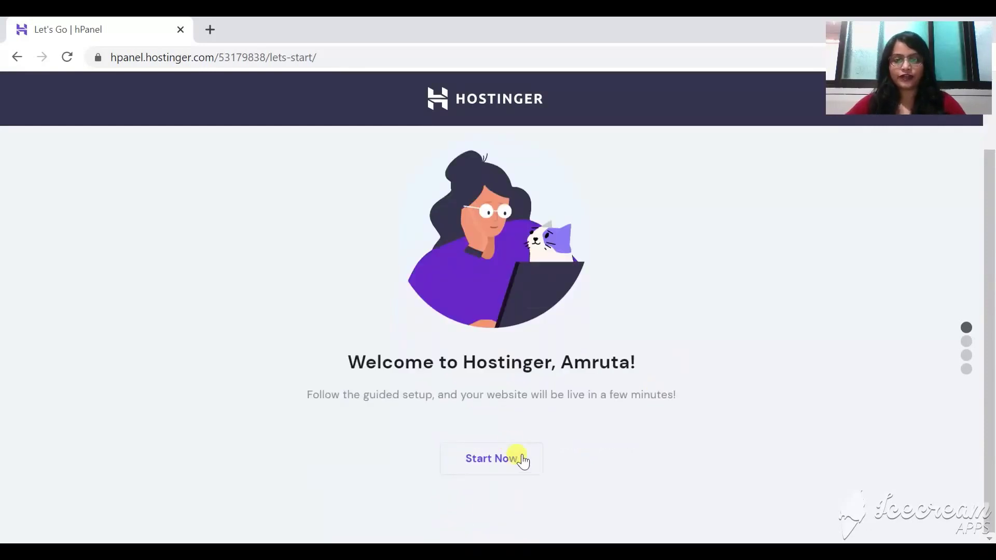
{"action": "left_click", "coordinate": [523, 460]}
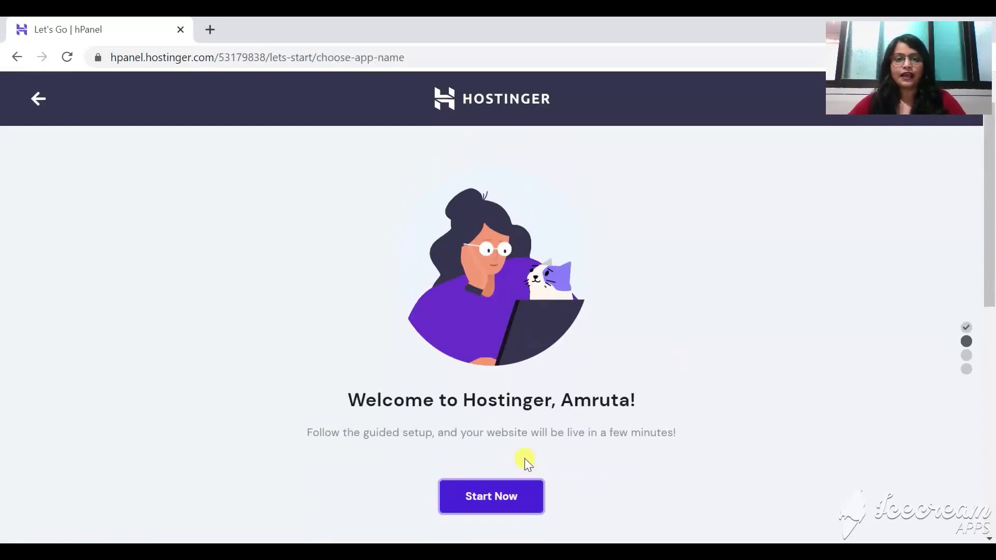